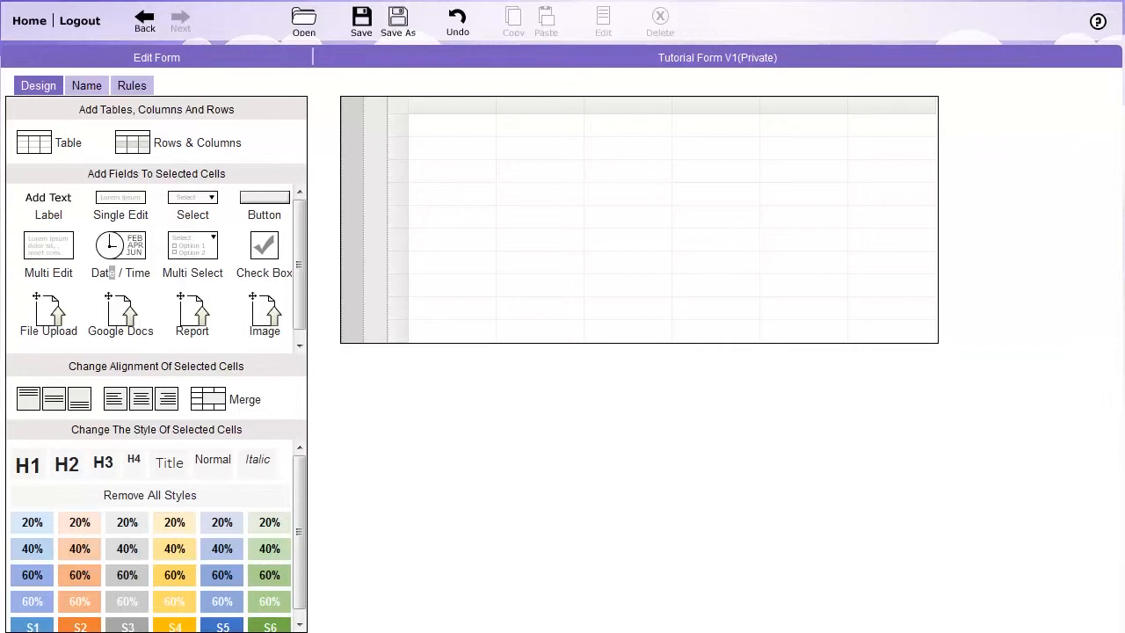
# Enter the label Name in the first cell and the label Email in the third cell of the first row.
pyautogui.click(449, 134)
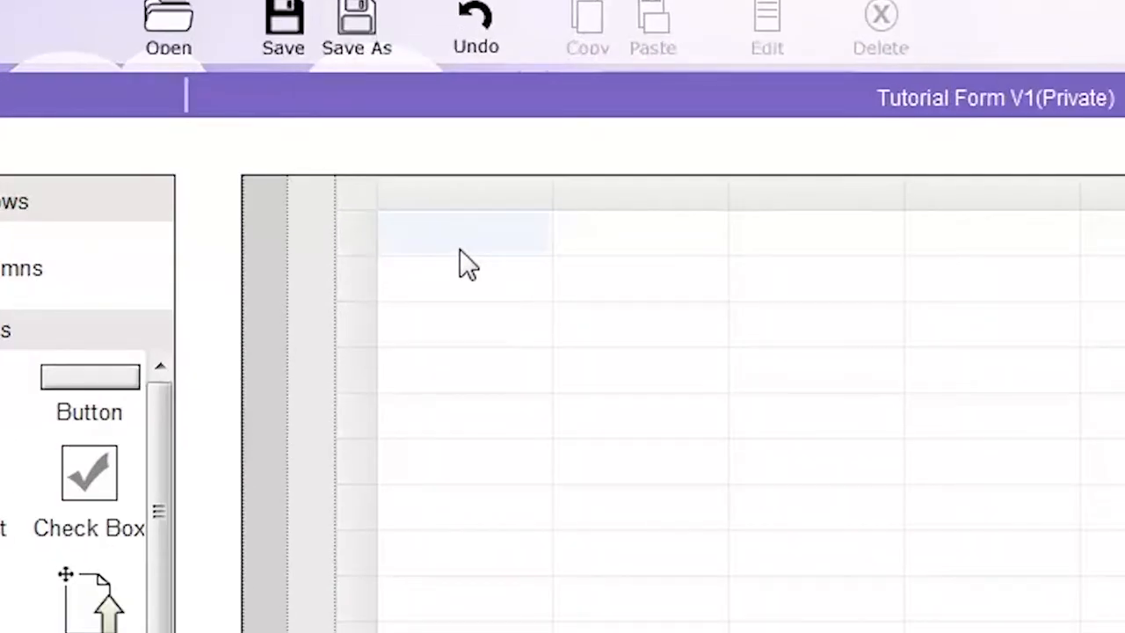
pyautogui.write('Name')
pyautogui.click(790, 238)
pyautogui.write('Email')
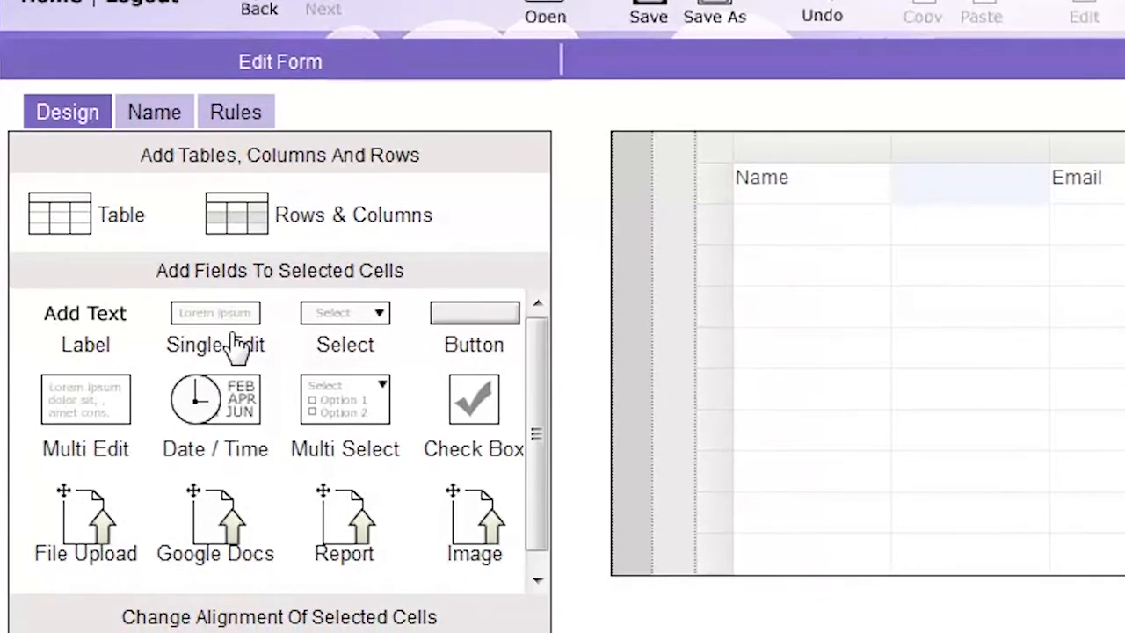
# Add Single Edit fields to the first-row cells directly after the Name and Email labels.
pyautogui.click(238, 345)
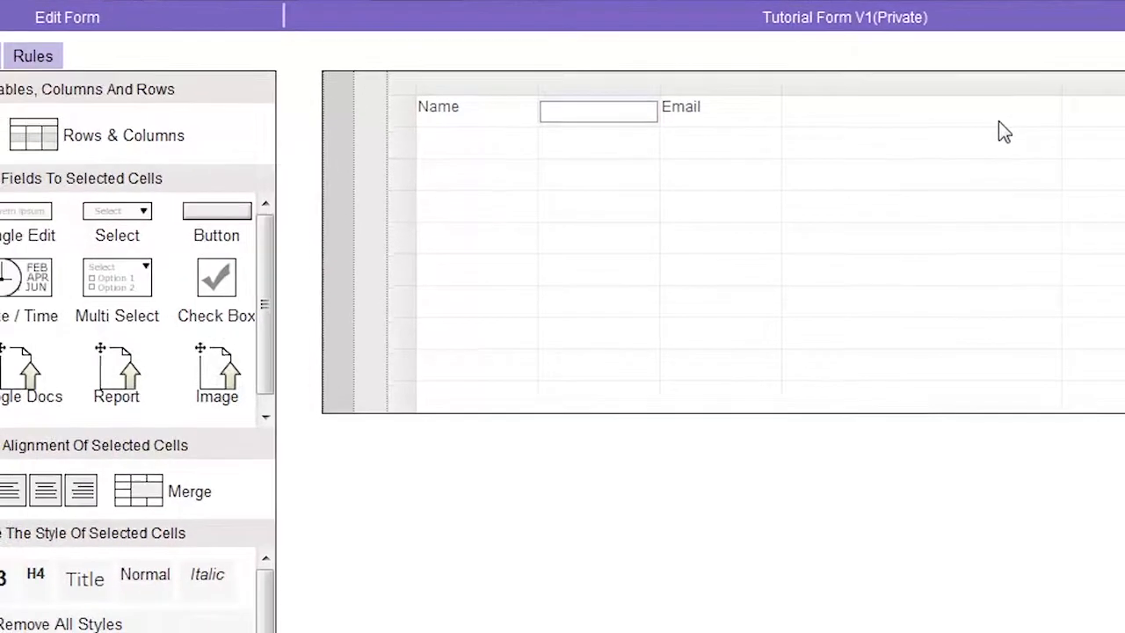
pyautogui.click(1000, 125)
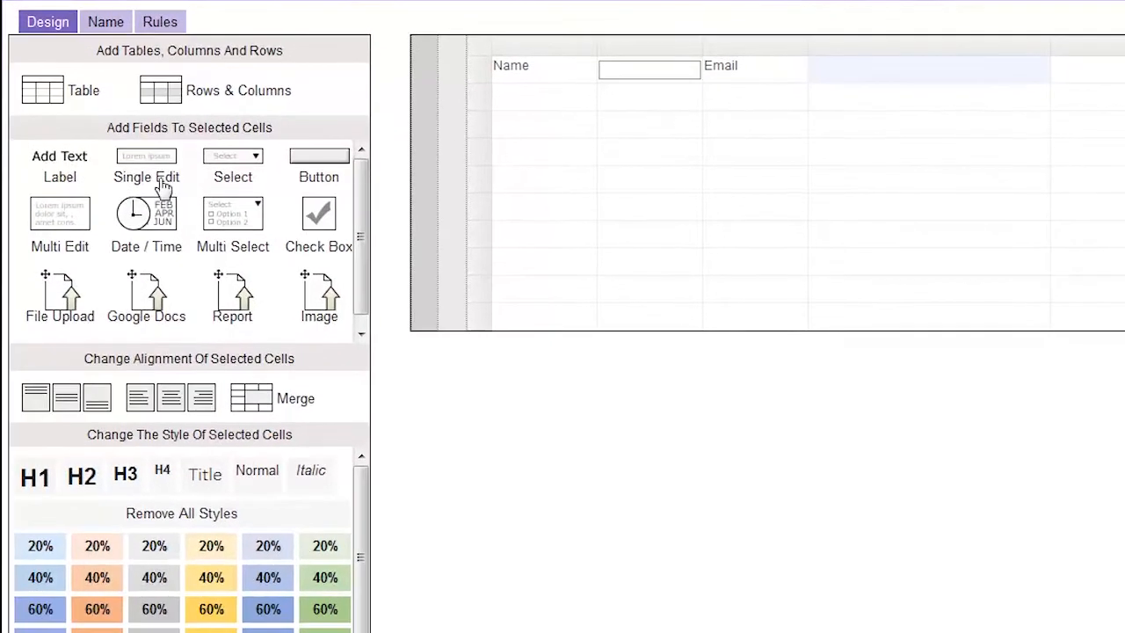
pyautogui.click(162, 188)
# Set the validation of the edit field beside Email to the text type Email (name@company).
pyautogui.click(778, 133)
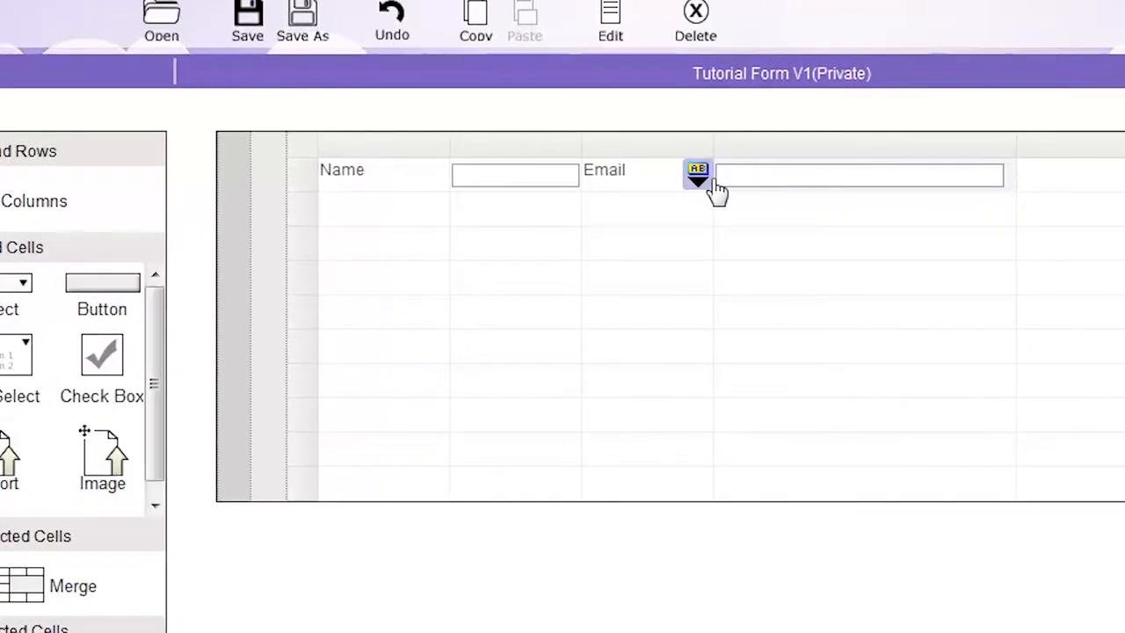
pyautogui.click(694, 188)
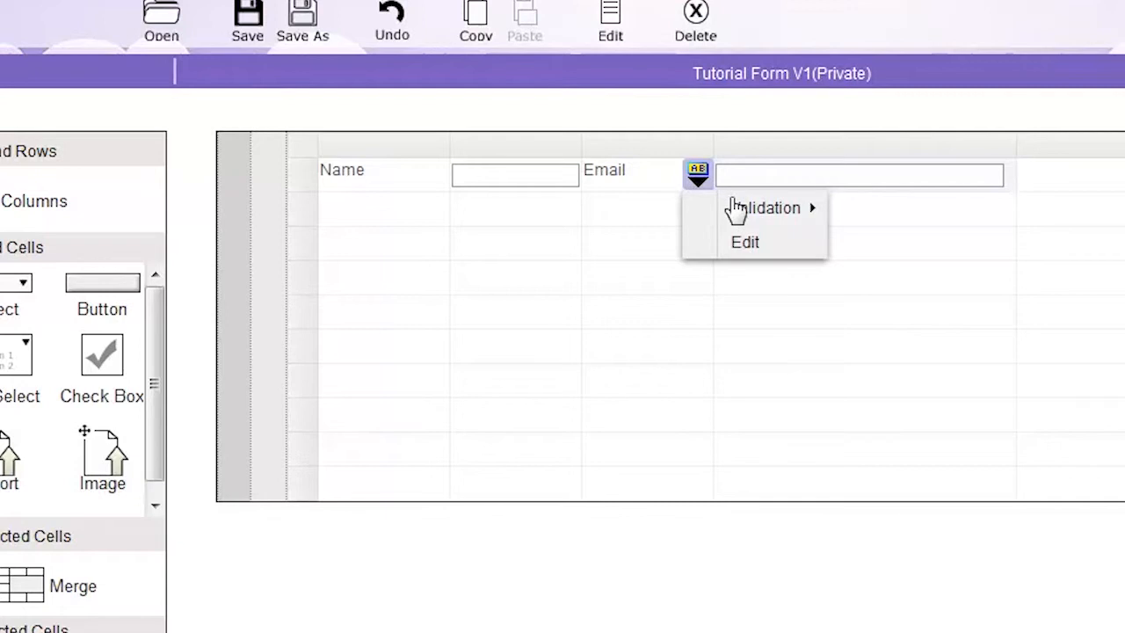
pyautogui.click(734, 209)
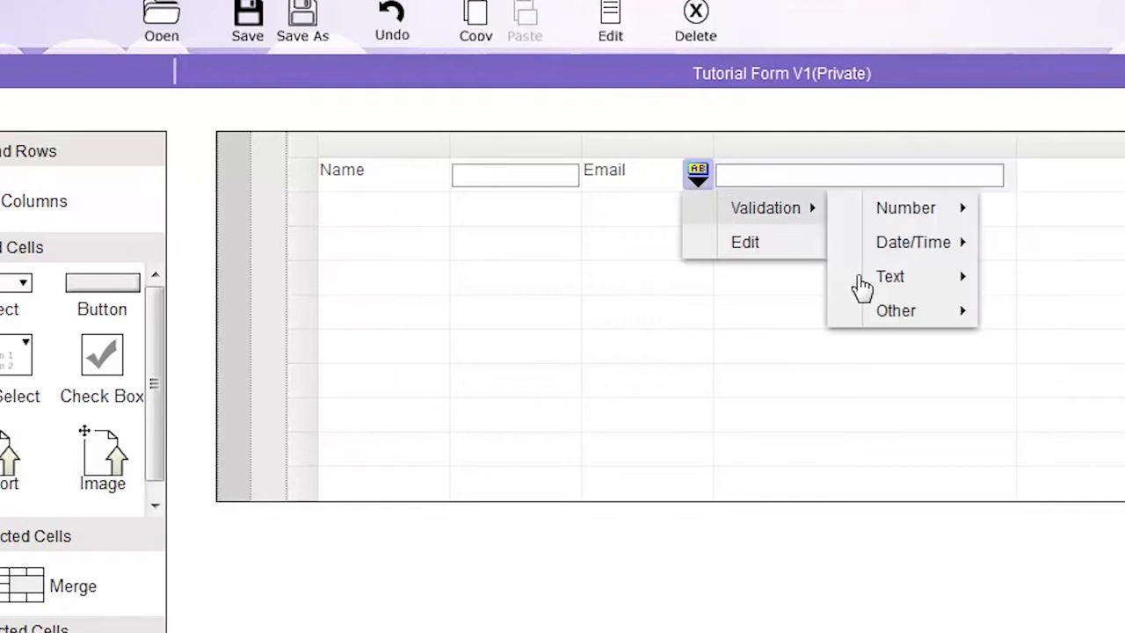
pyautogui.click(861, 285)
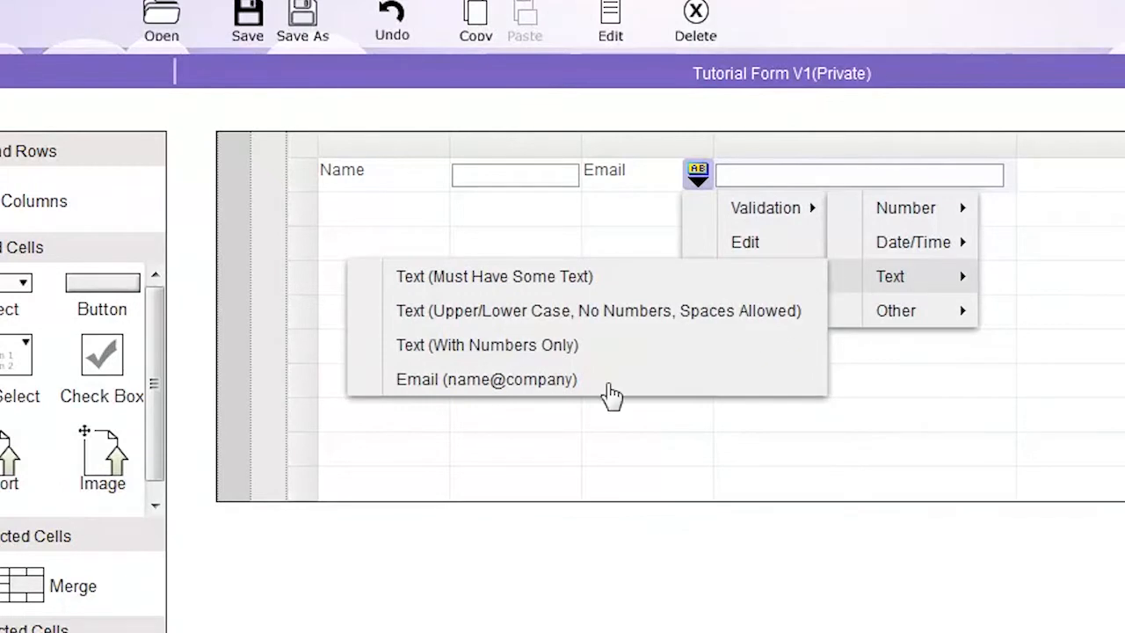
pyautogui.click(613, 396)
# Examine the verification setting in the Email field's edit properties and close them.
pyautogui.click(693, 182)
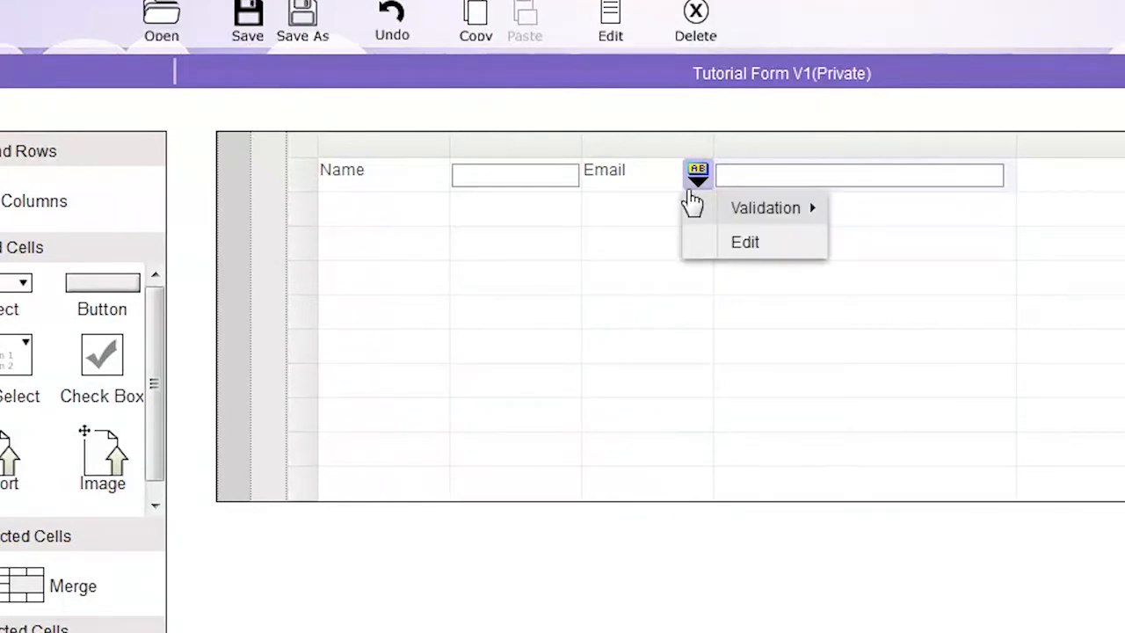
pyautogui.click(744, 242)
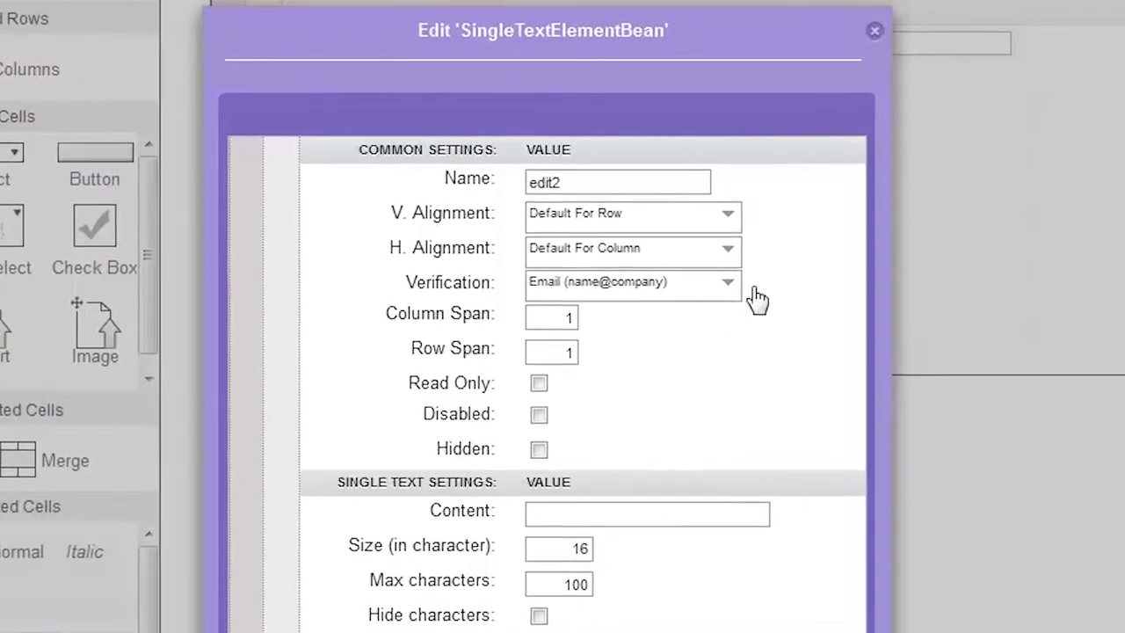
pyautogui.click(874, 30)
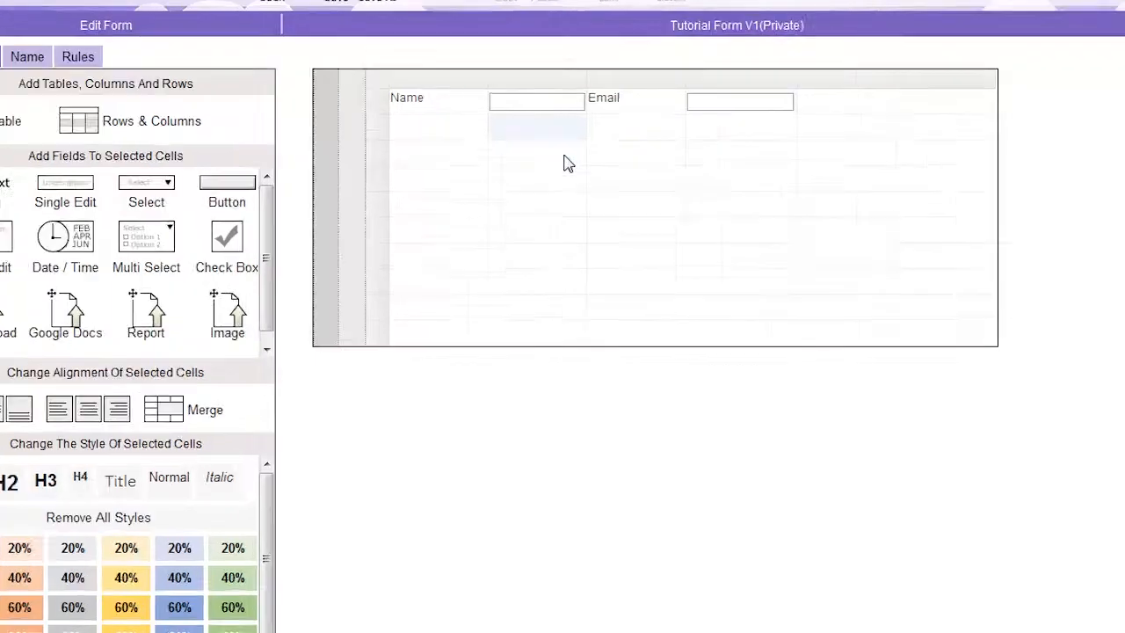
# Add Single Edit fields to the three cells below the Name field and the three cells below the Email field.
pyautogui.moveTo(568, 164); pyautogui.dragTo(560, 186)
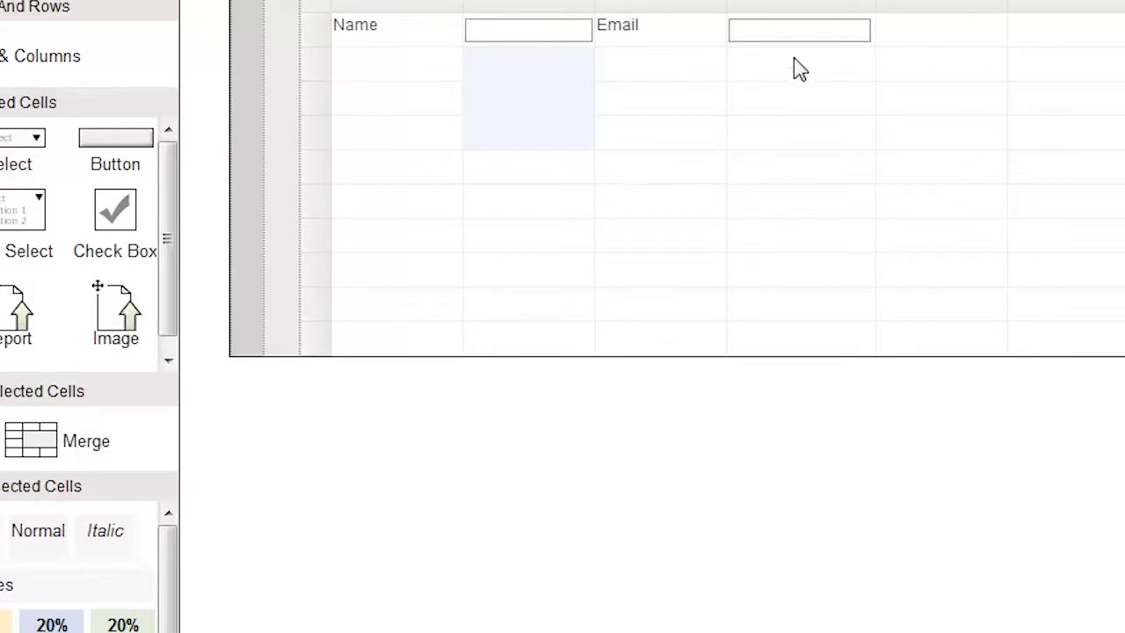
pyautogui.moveTo(793, 59); pyautogui.dragTo(789, 76)
pyautogui.moveTo(791, 118); pyautogui.dragTo(786, 143)
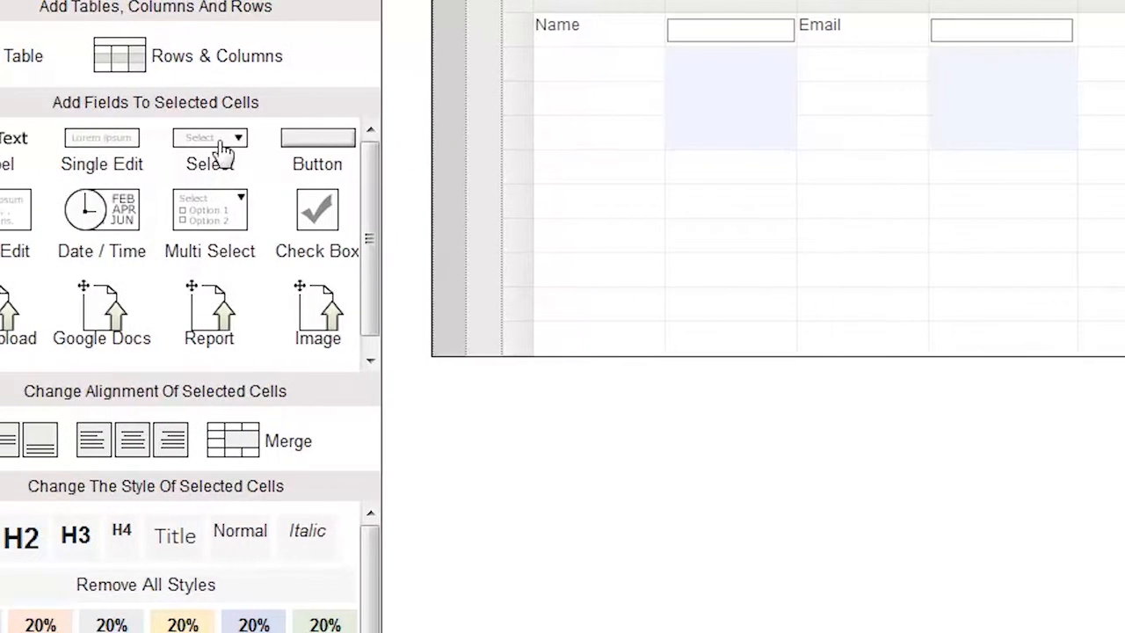
pyautogui.click(132, 149)
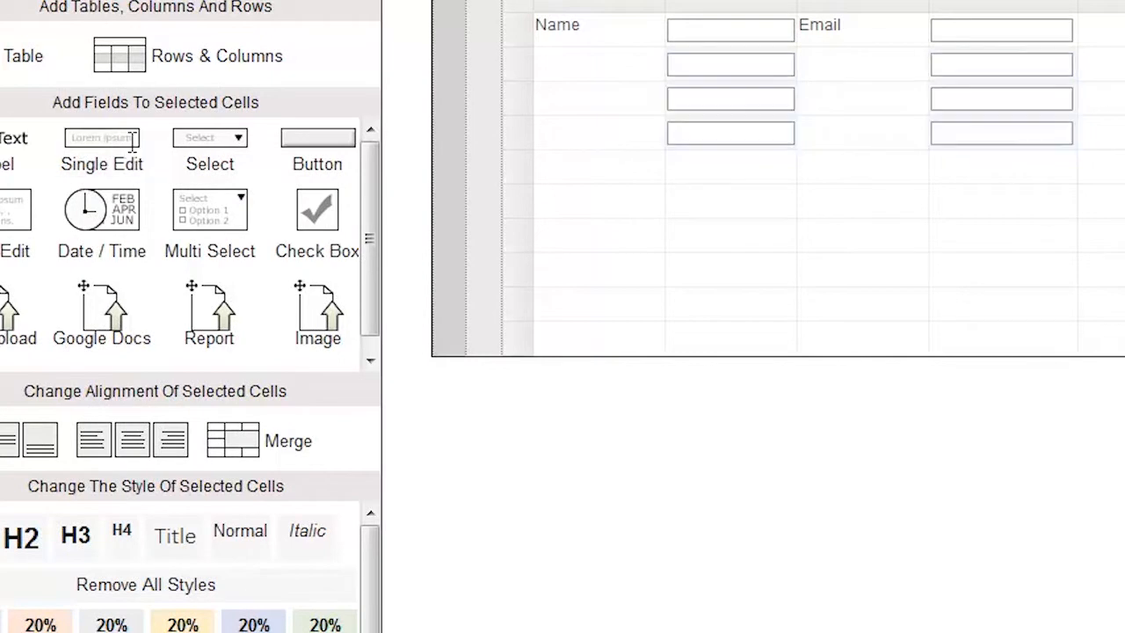
# Merge the two-by-two block of cells that starts at the fourth-row field in the second column.
pyautogui.click(683, 141)
pyautogui.keyDown('shift'); pyautogui.click(832, 178); pyautogui.keyUp('shift')
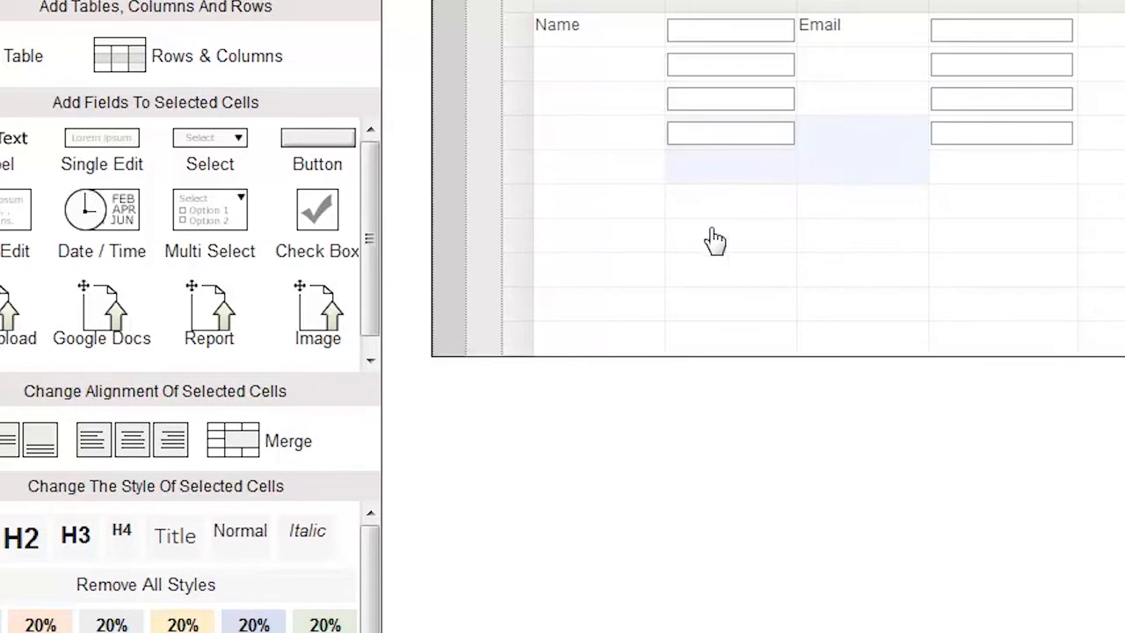
pyautogui.click(307, 453)
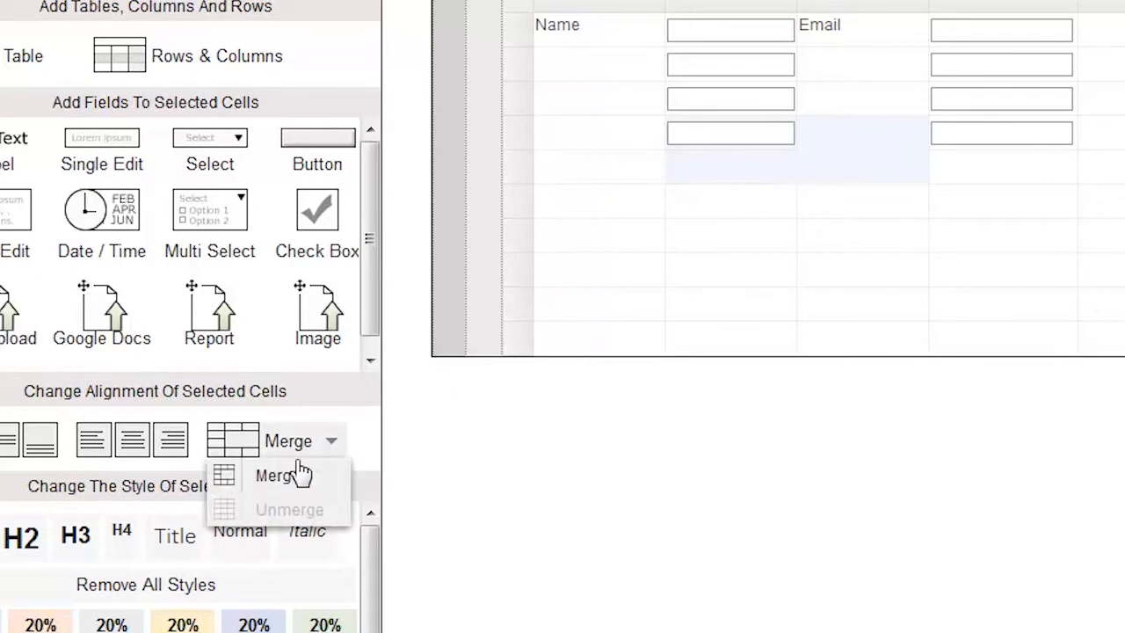
pyautogui.click(288, 482)
# Merge the two-by-two block of cells starting at the fourth-row field in the fourth column, and unmerge it again.
pyautogui.click(992, 141)
pyautogui.keyDown('shift'); pyautogui.click(1110, 180); pyautogui.keyUp('shift')
pyautogui.click(281, 447)
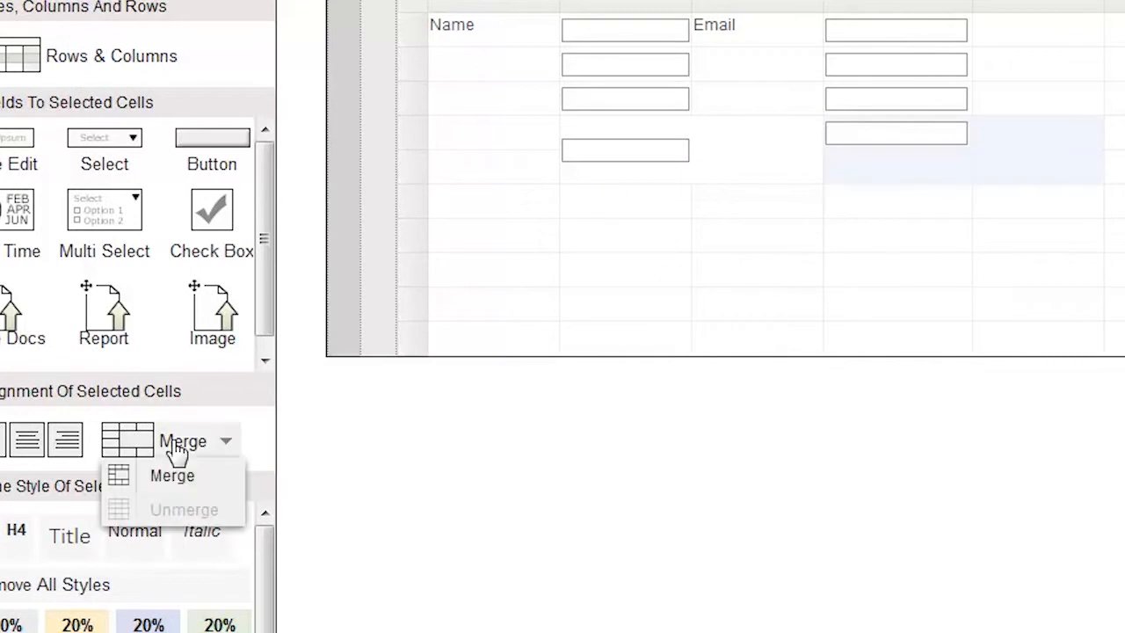
pyautogui.click(173, 479)
pyautogui.click(193, 449)
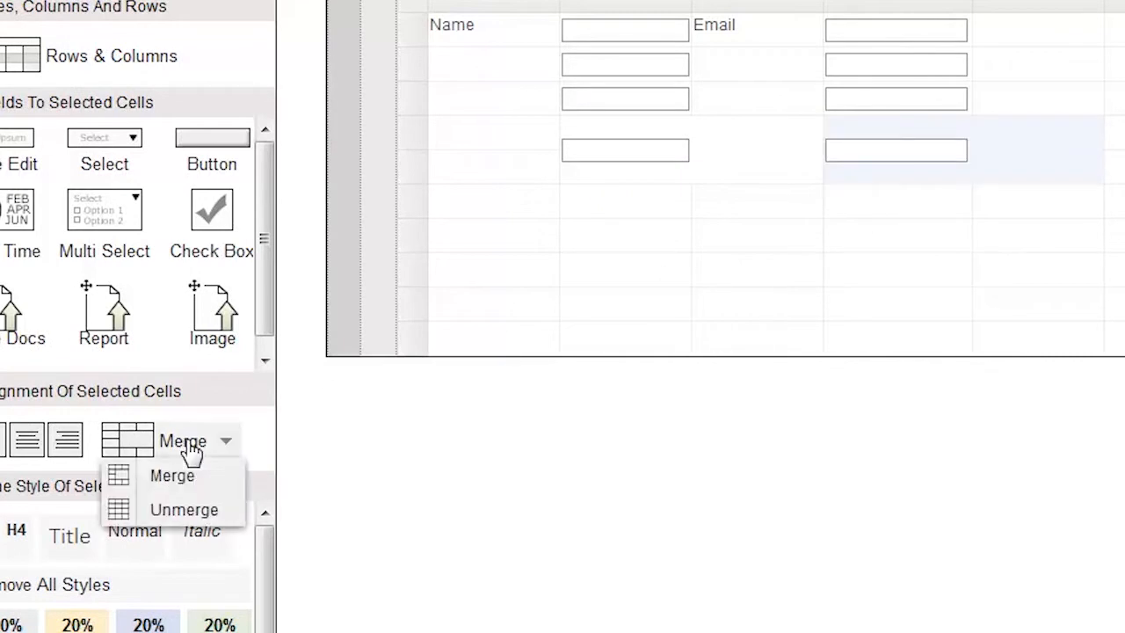
pyautogui.click(192, 517)
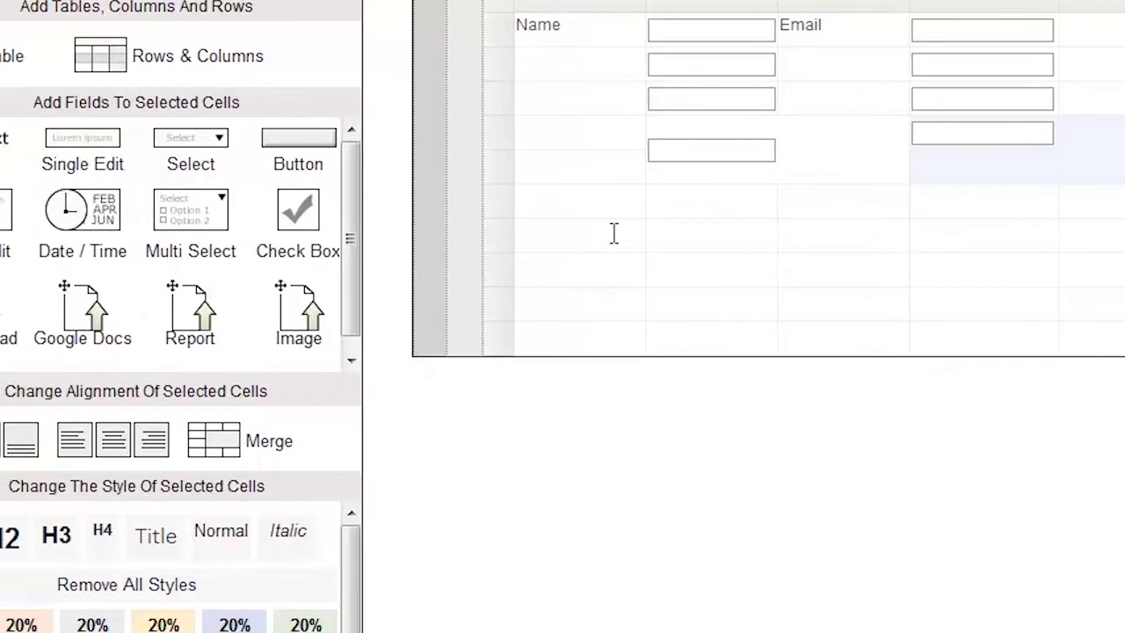
# Try left, right, top and bottom alignment on the merged cell's field, settling on horizontal center and vertical middle.
pyautogui.click(726, 154)
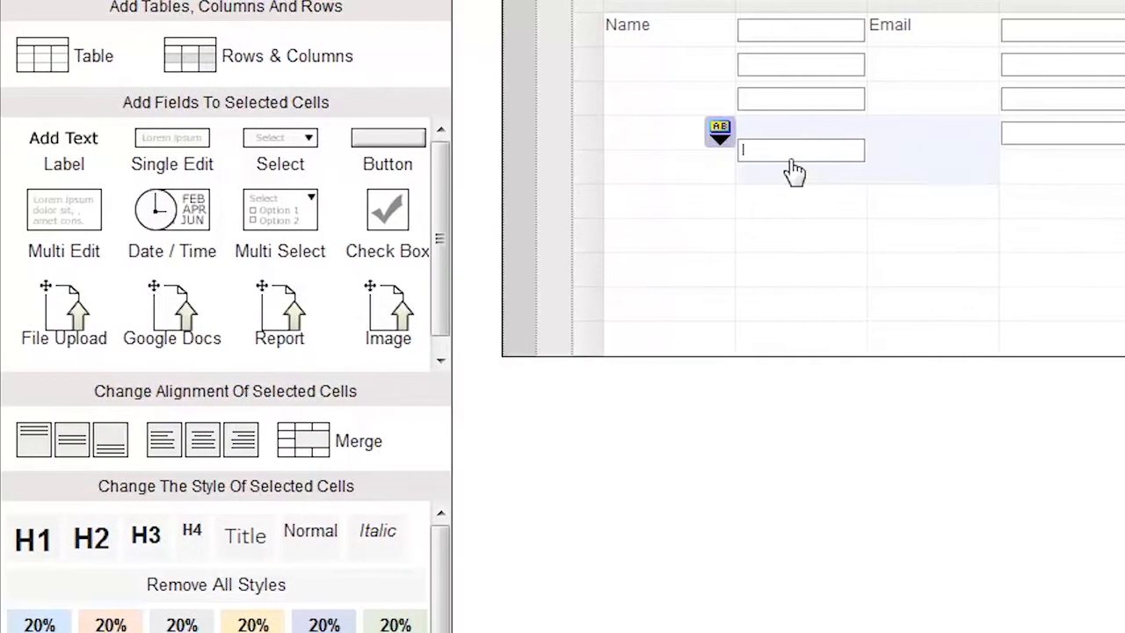
pyautogui.click(175, 446)
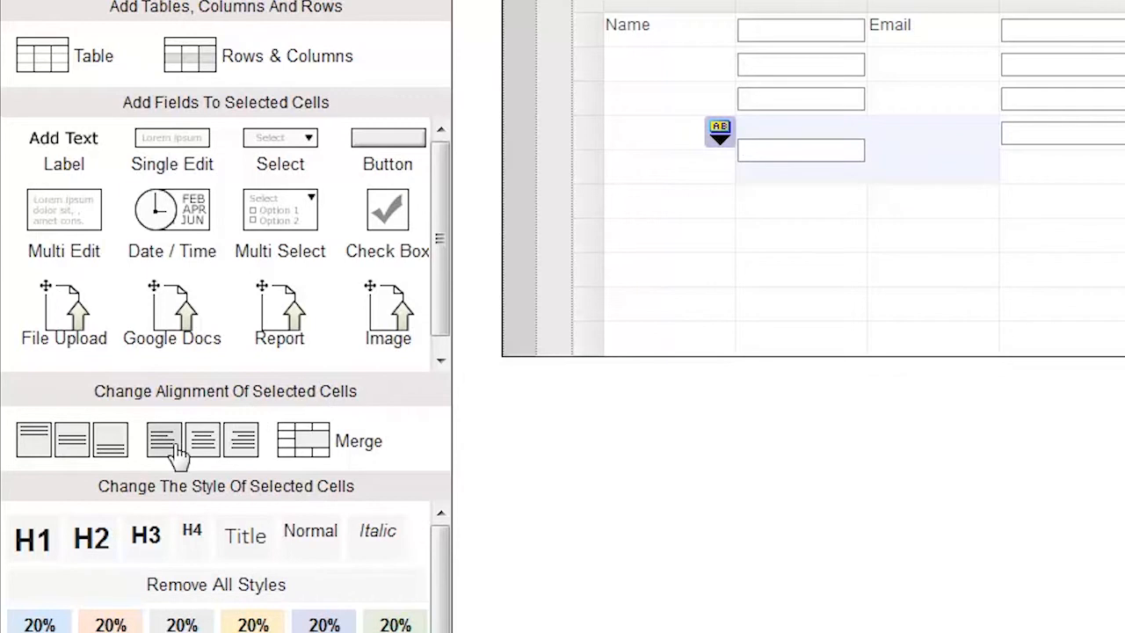
pyautogui.click(245, 448)
pyautogui.click(204, 446)
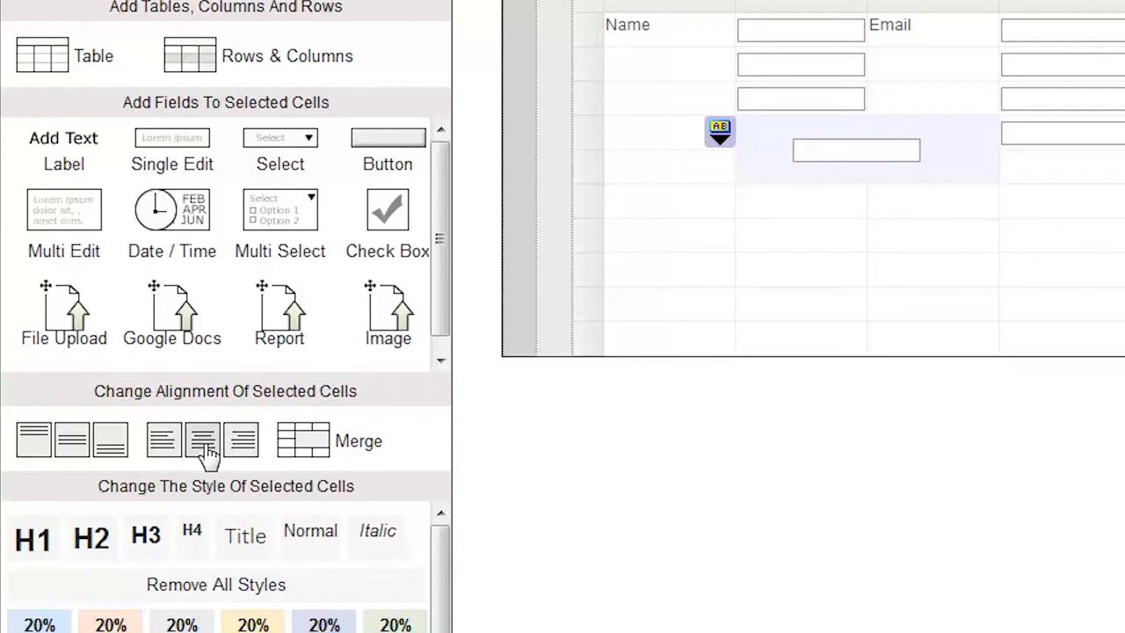
pyautogui.click(33, 461)
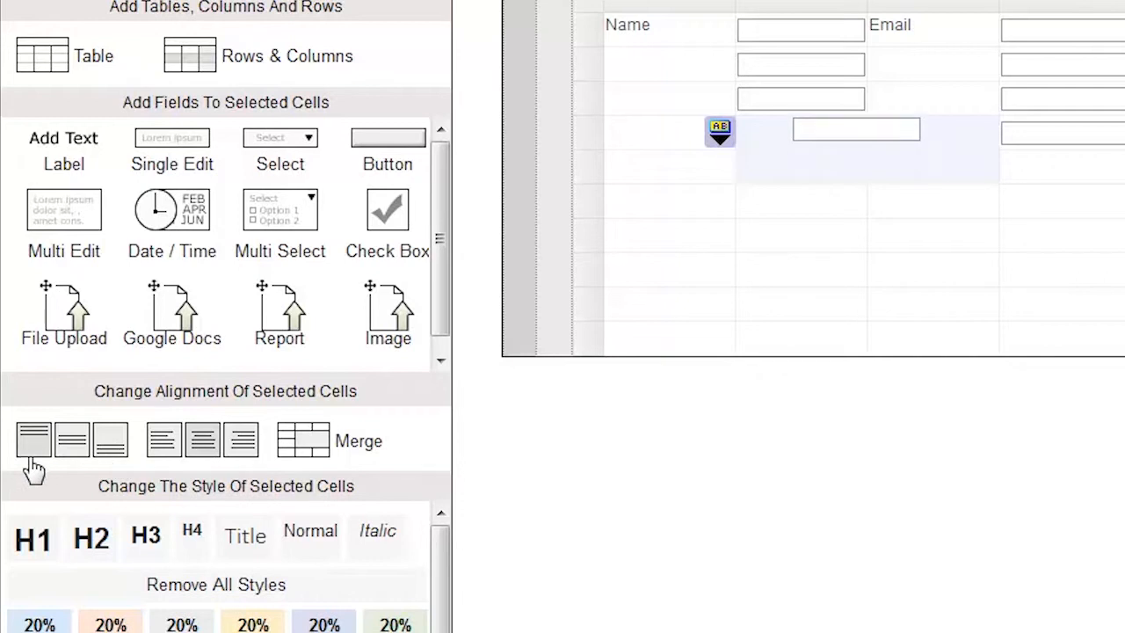
pyautogui.click(114, 452)
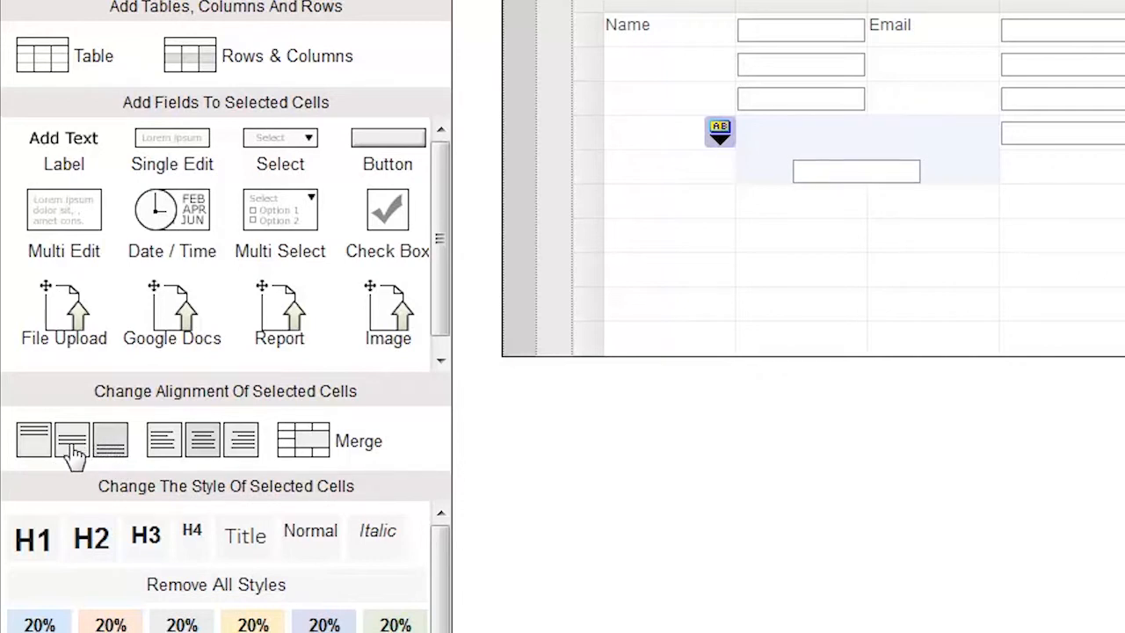
pyautogui.click(74, 456)
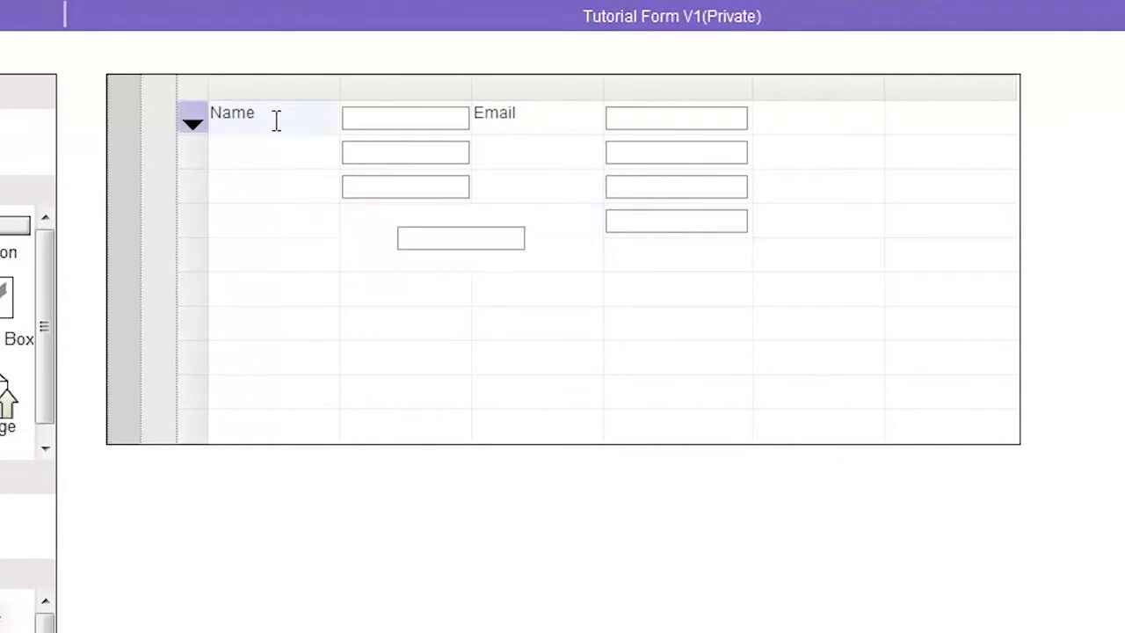
# Copy the first-row Name label with its edit field and paste both into the seventh row, starting in the first column.
pyautogui.rightClick(380, 123)
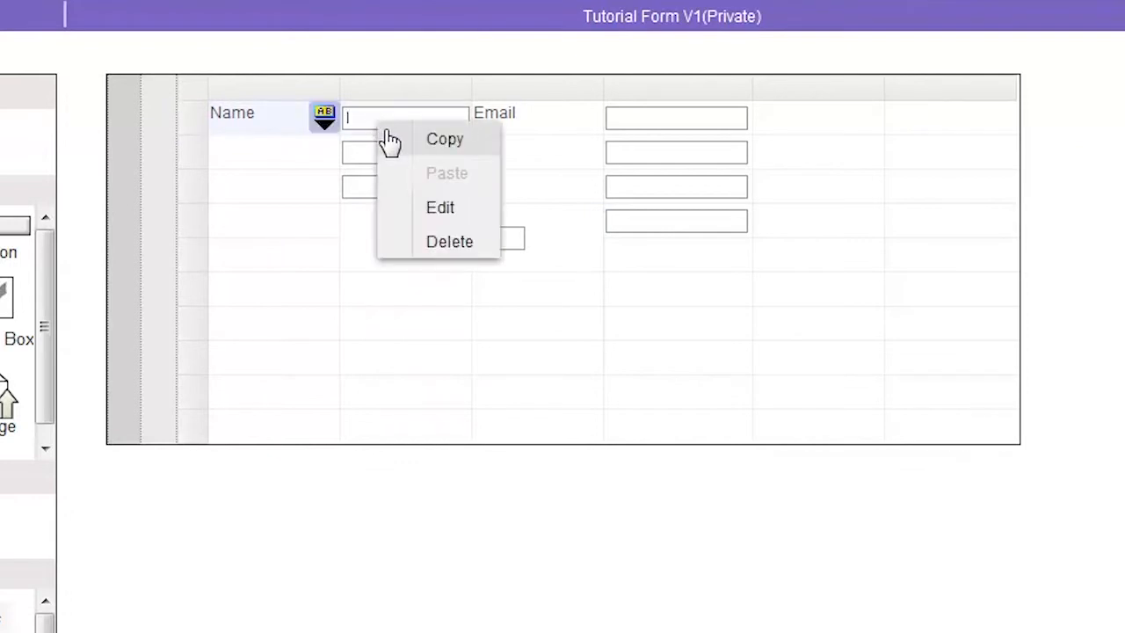
pyautogui.click(395, 146)
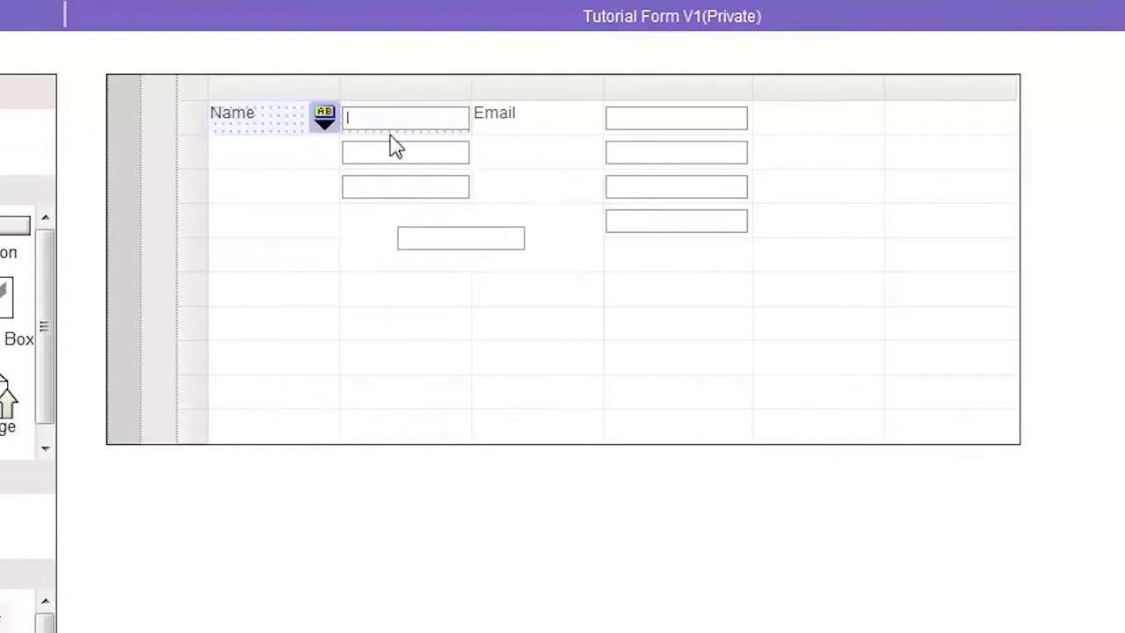
pyautogui.rightClick(269, 344)
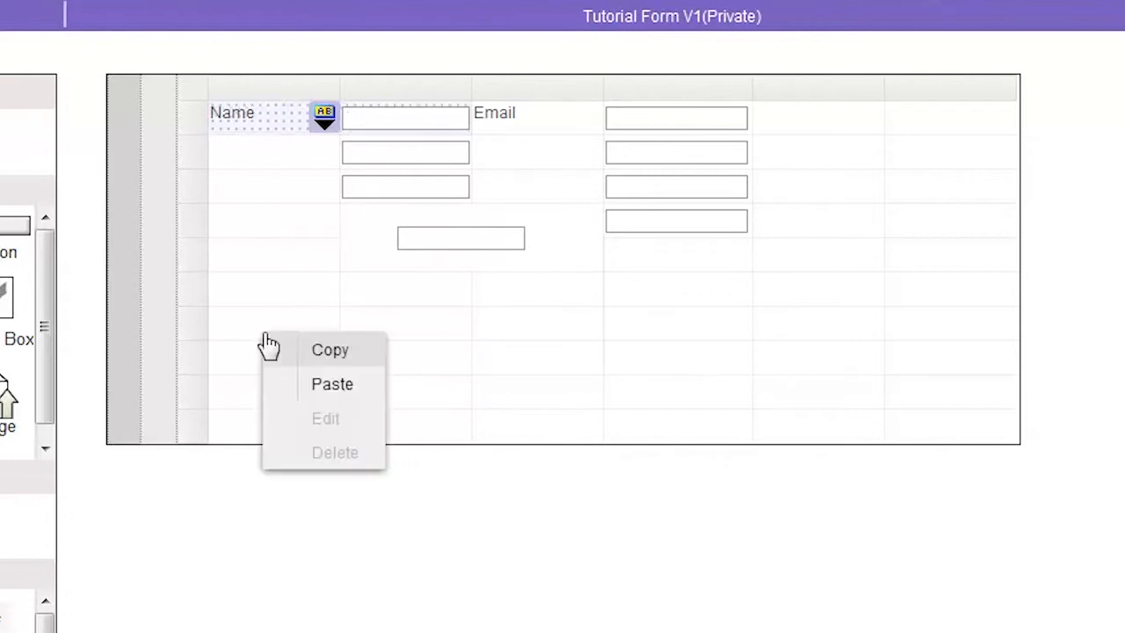
pyautogui.click(317, 387)
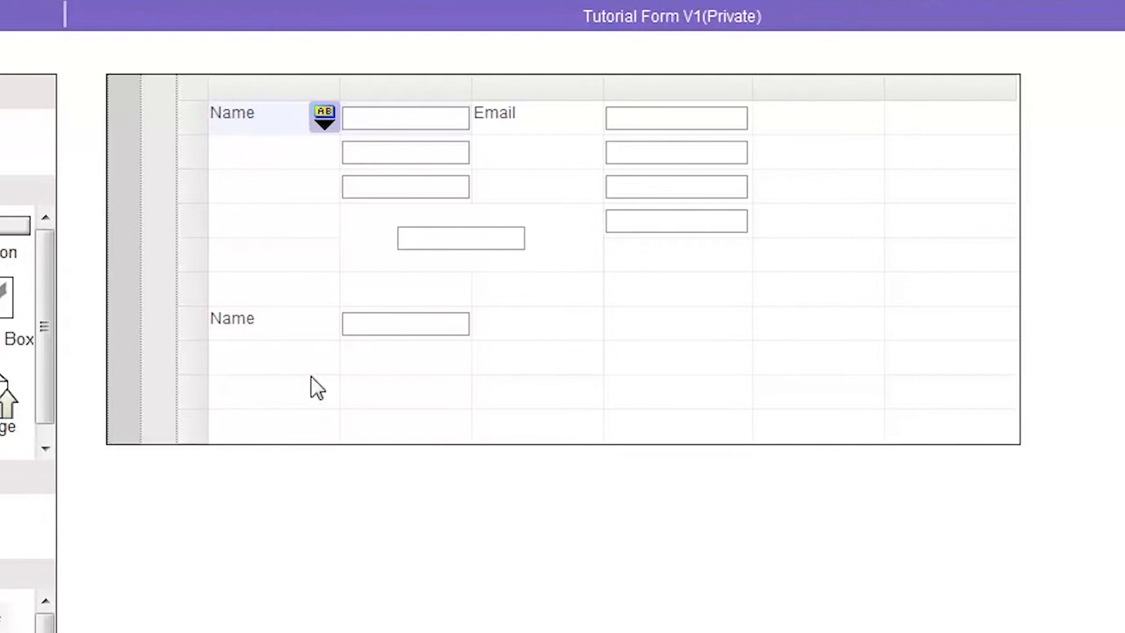
# Select the first row and first column, and extend the selections across rows one to seven and columns one to four.
pyautogui.click(192, 123)
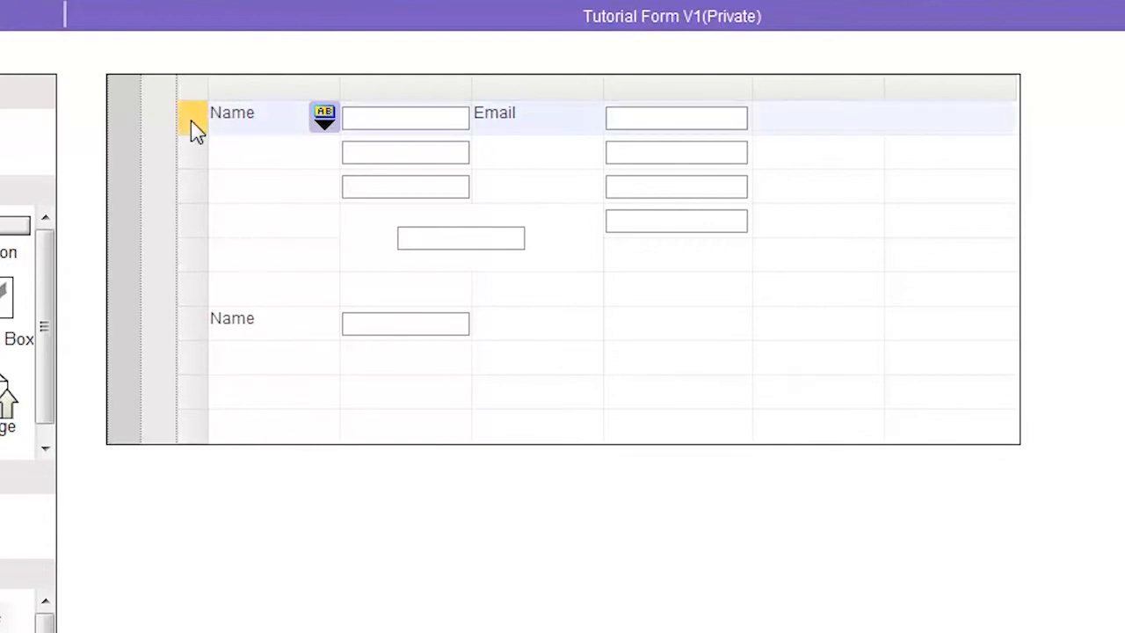
pyautogui.click(287, 88)
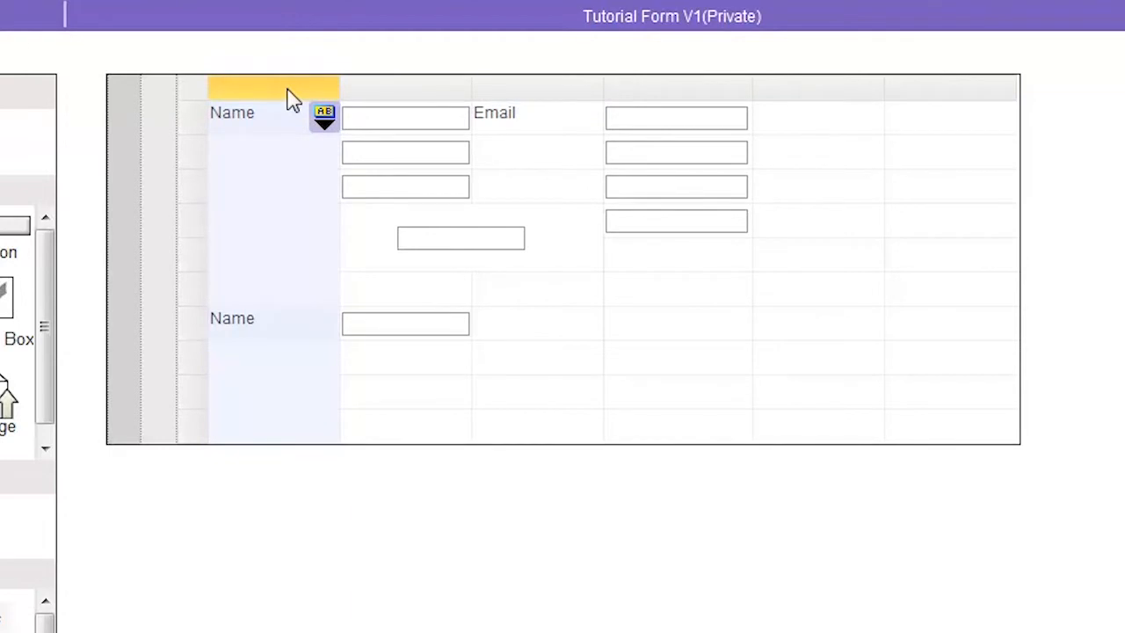
pyautogui.click(195, 122)
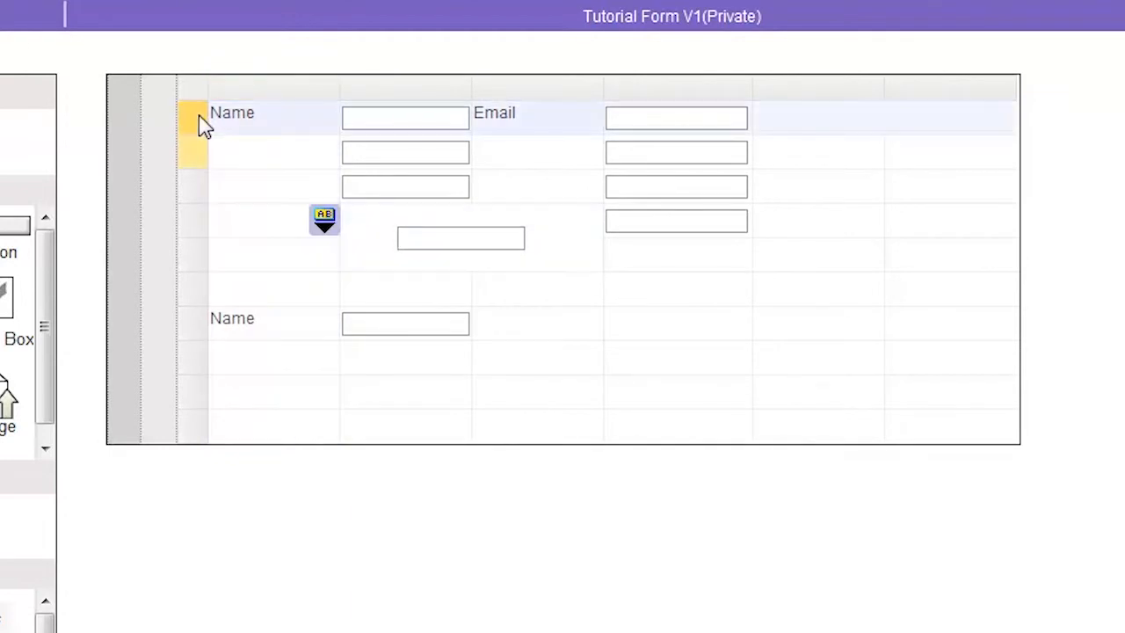
pyautogui.keyDown('shift'); pyautogui.click(195, 320); pyautogui.keyUp('shift')
pyautogui.click(271, 89)
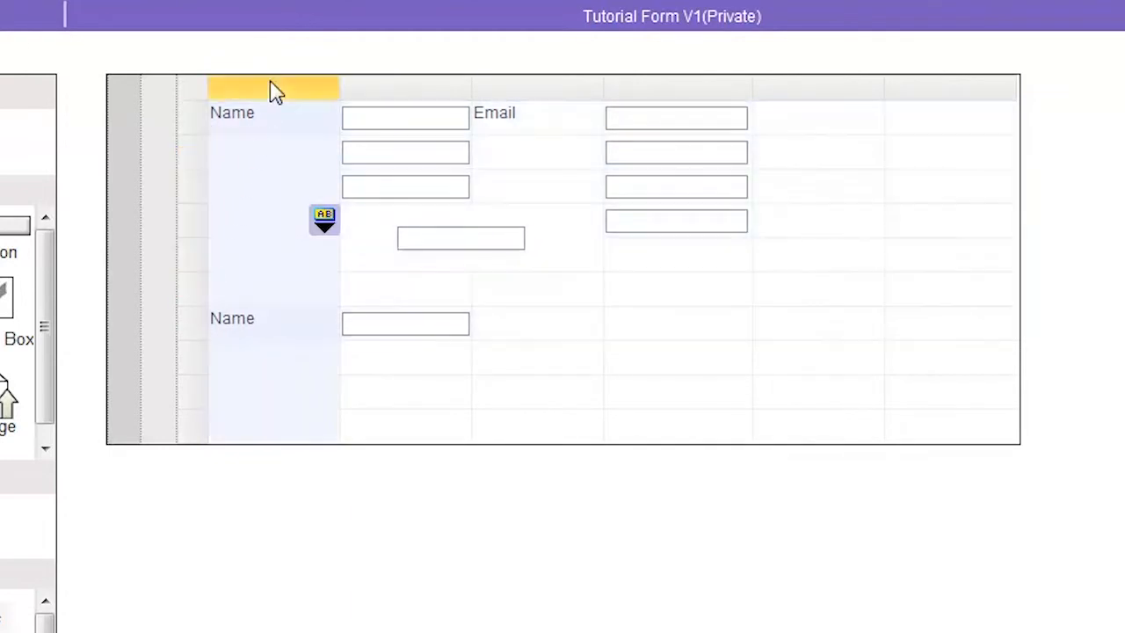
pyautogui.keyDown('shift'); pyautogui.click(665, 95); pyautogui.keyUp('shift')
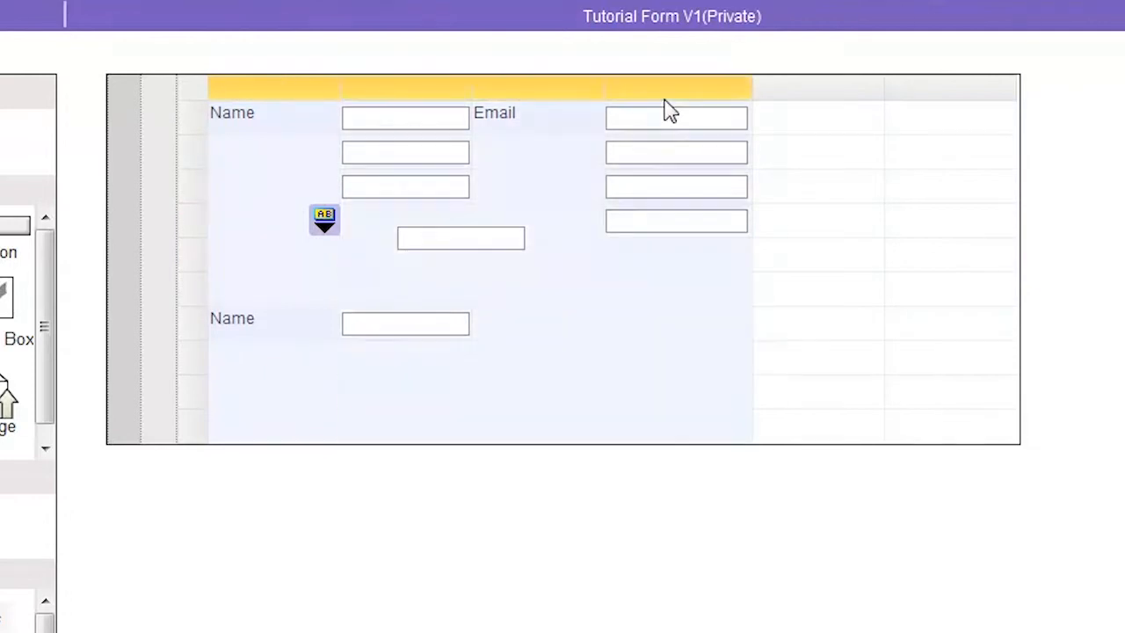
# Select the non-adjacent first, fourth and seventh rows together.
pyautogui.click(195, 130)
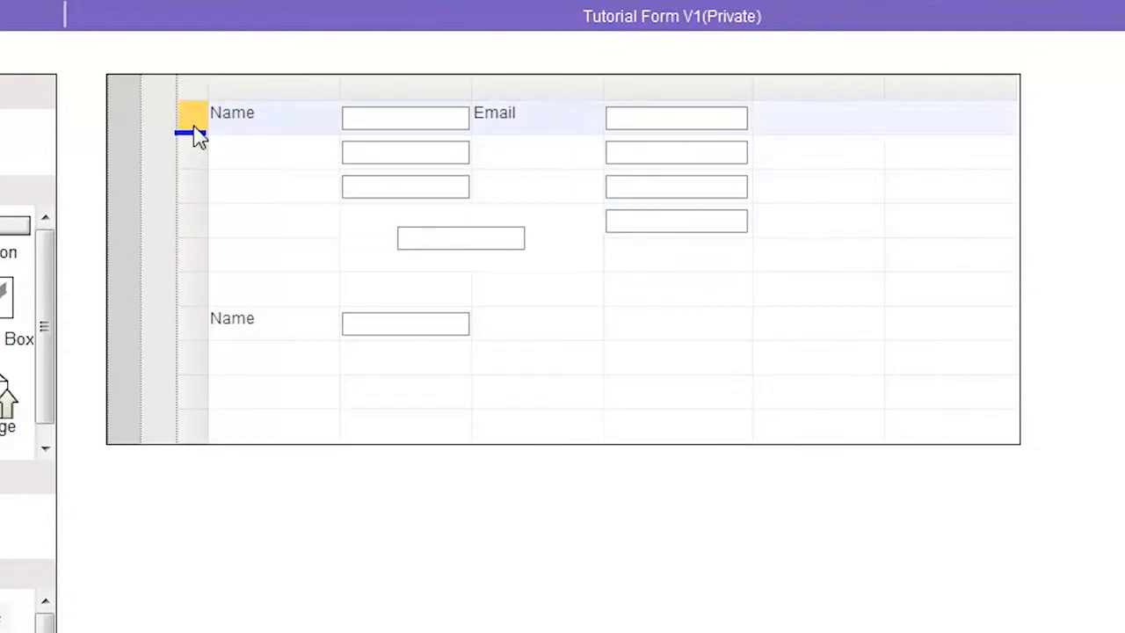
pyautogui.keyDown('ctrl'); pyautogui.click(201, 227); pyautogui.keyUp('ctrl')
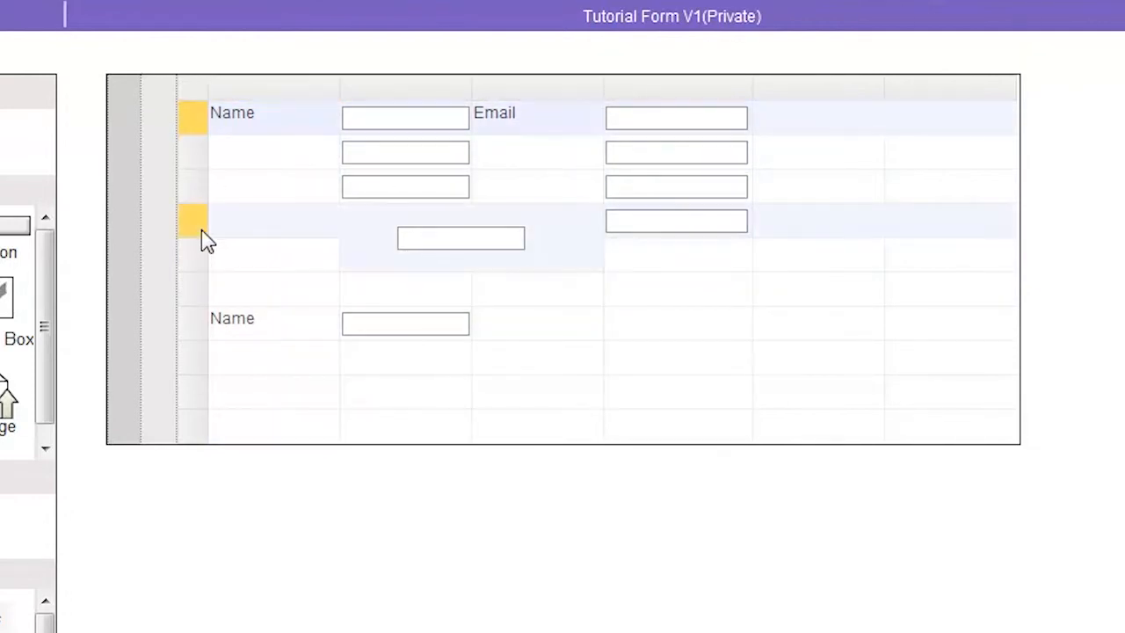
pyautogui.keyDown('ctrl'); pyautogui.click(201, 329); pyautogui.keyUp('ctrl')
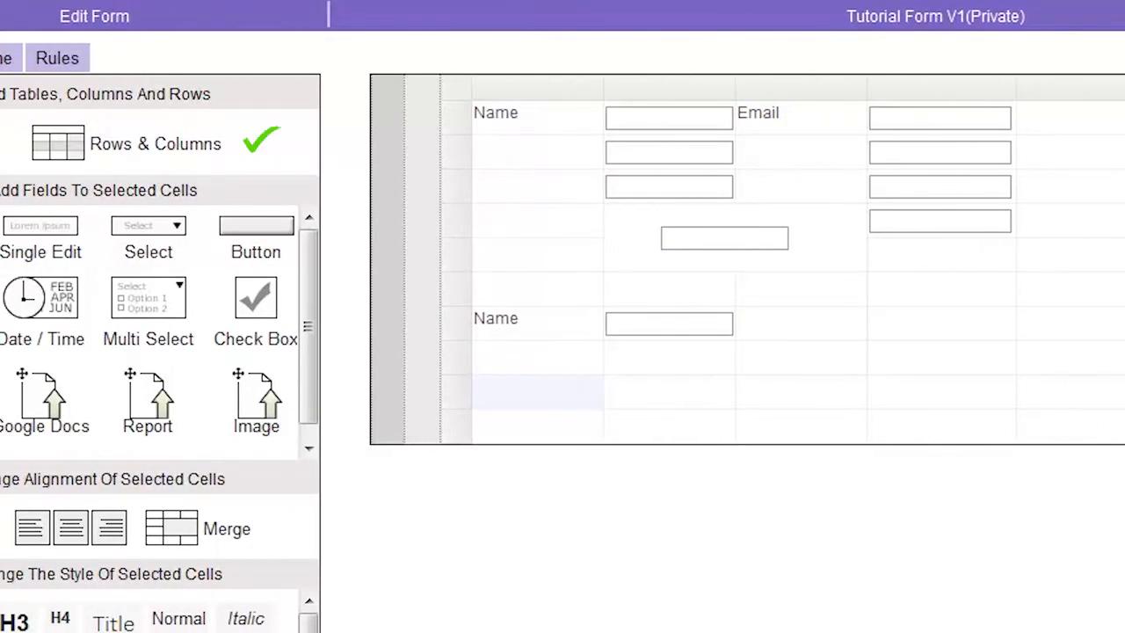
# Insert one new row above and one new row below the lower row containing the Name label.
pyautogui.rightClick(457, 338)
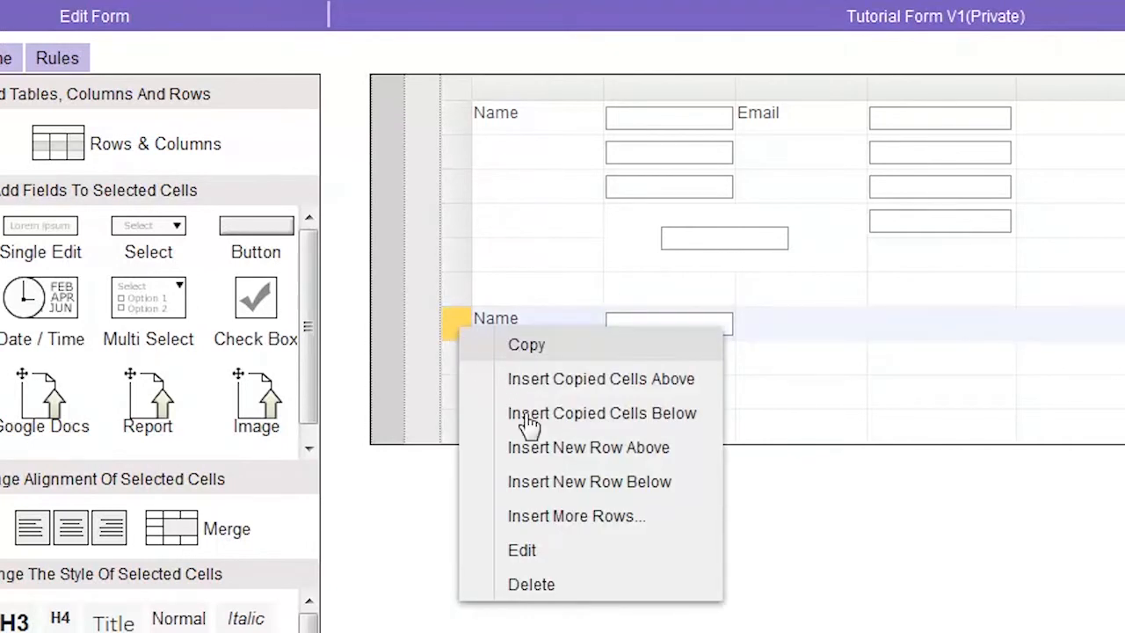
pyautogui.click(553, 448)
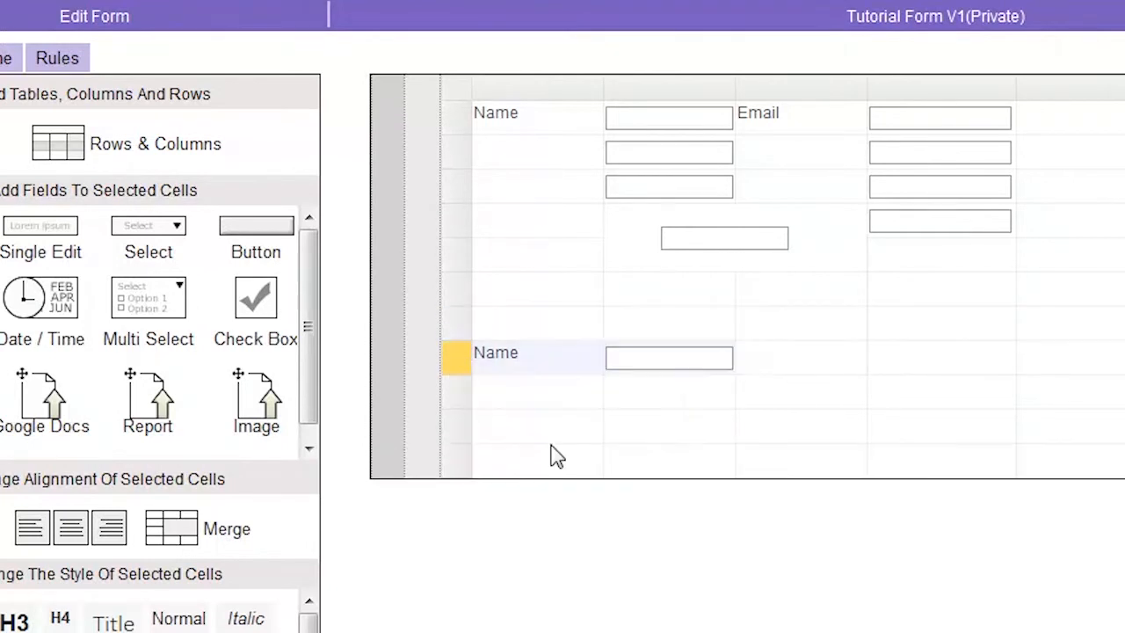
pyautogui.rightClick(459, 369)
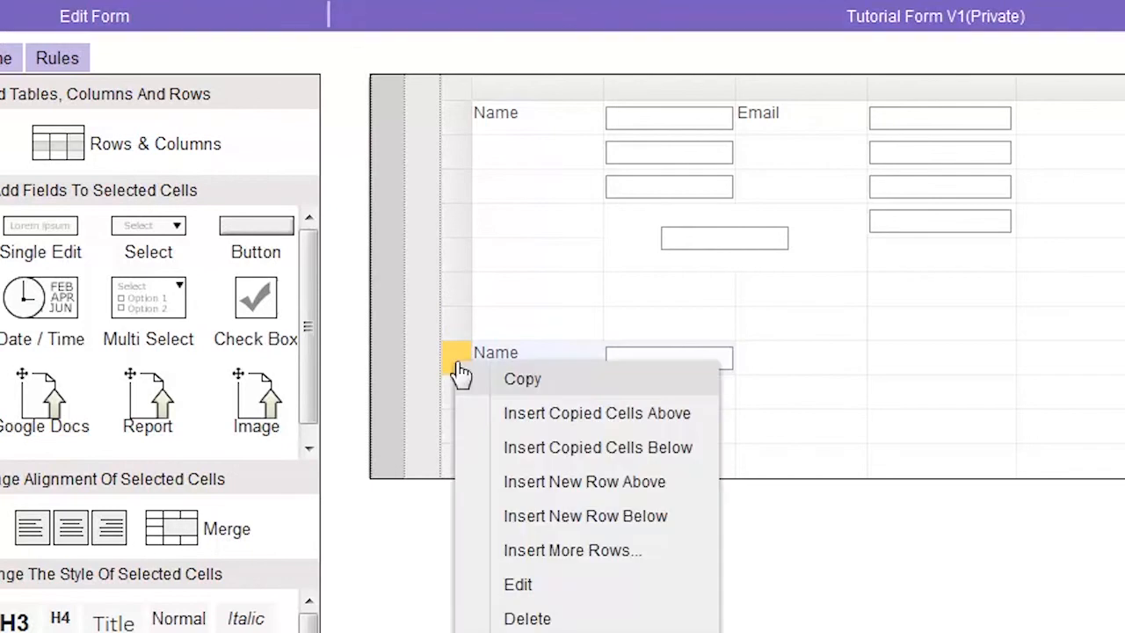
pyautogui.click(540, 518)
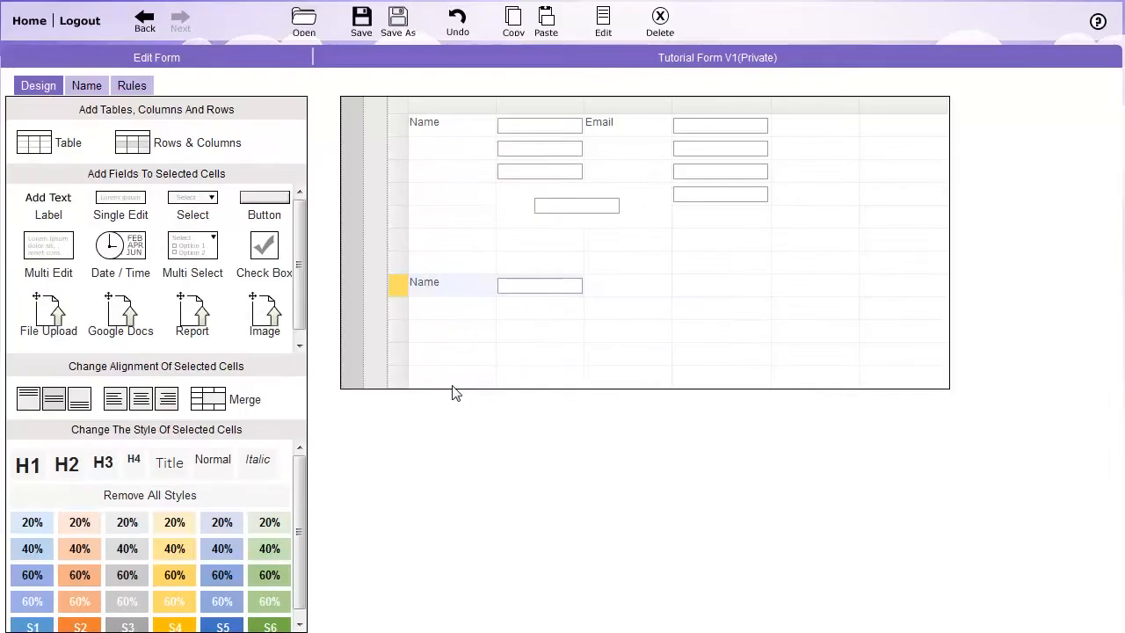
# Insert 3 more rows at once above the lower Name row.
pyautogui.rightClick(397, 290)
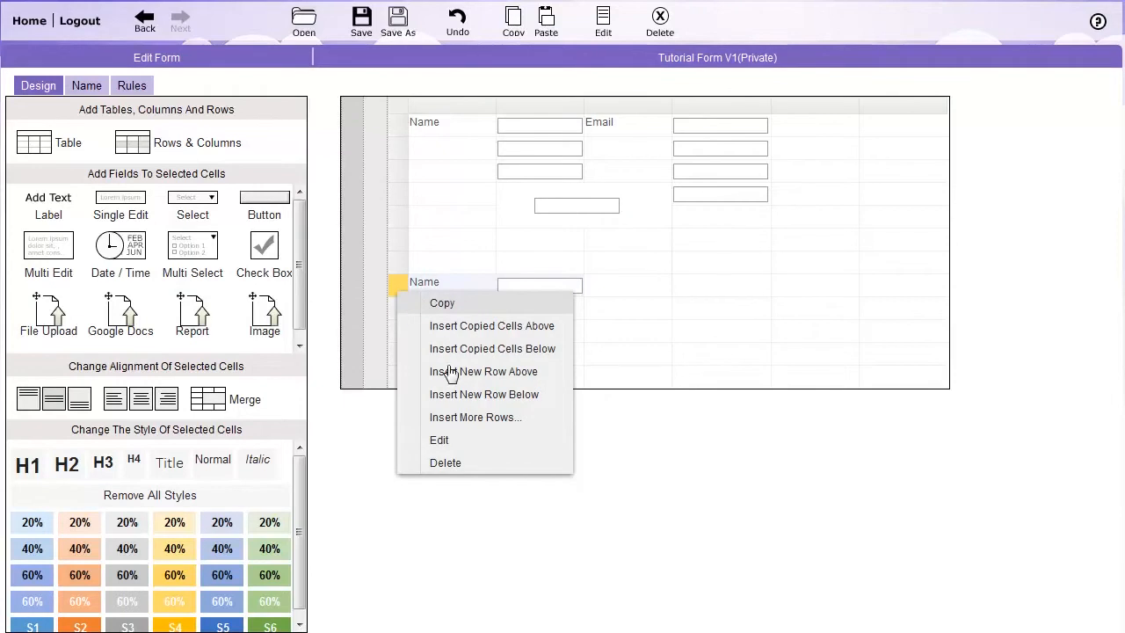
pyautogui.click(485, 419)
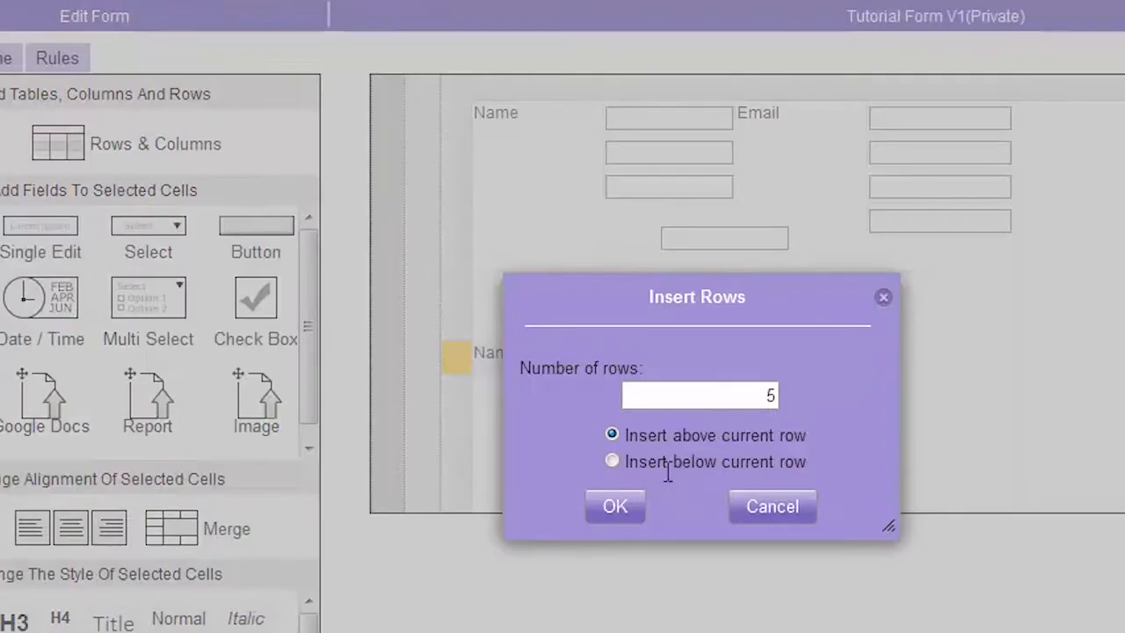
pyautogui.press('BackSpace')
pyautogui.write('3')
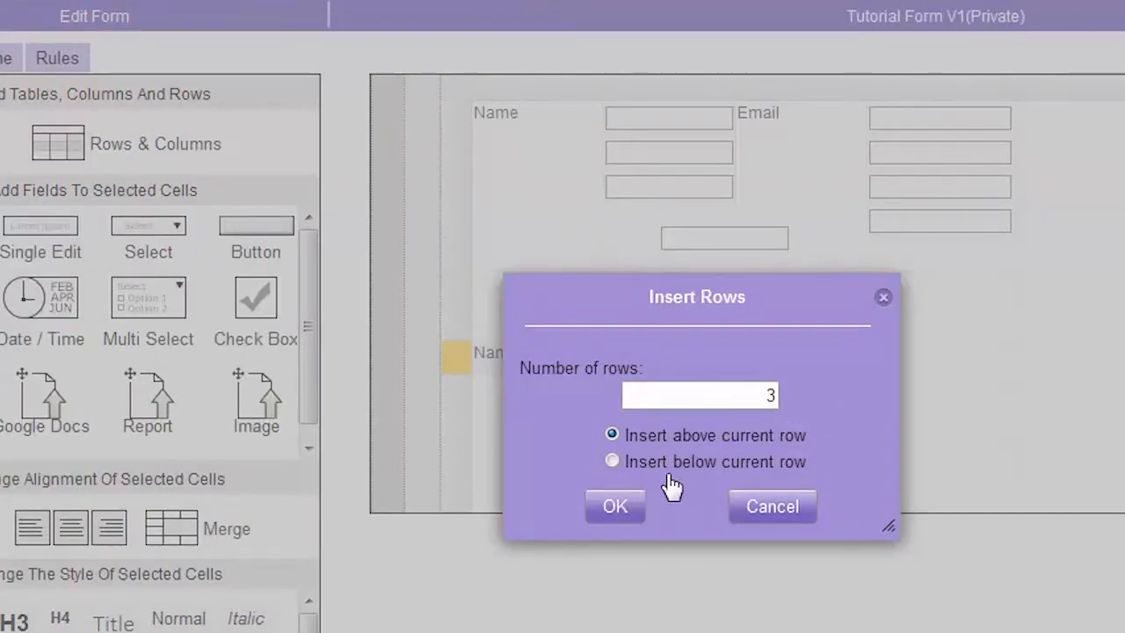
pyautogui.click(615, 507)
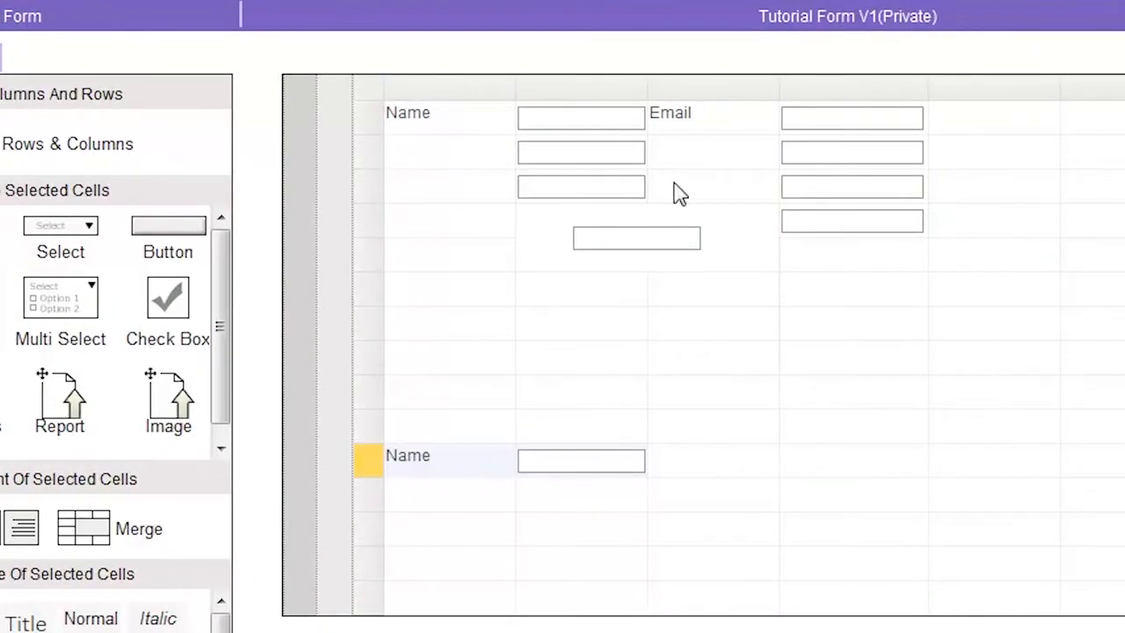
# Insert one new column to the left and one to the right of the Email label's column.
pyautogui.click(725, 88)
pyautogui.rightClick(725, 88)
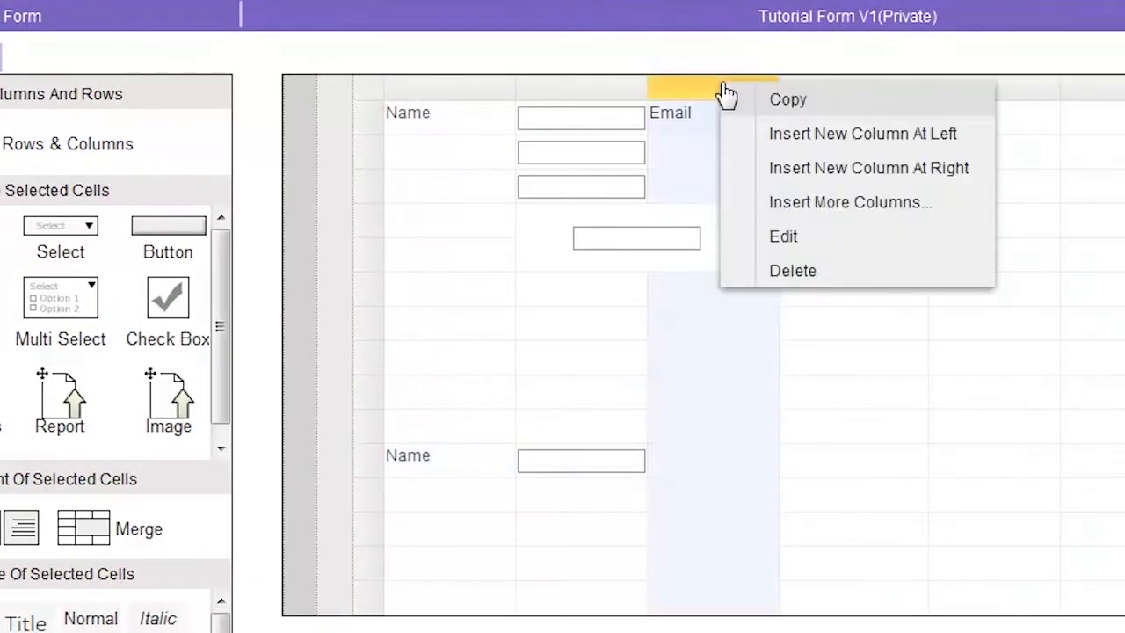
pyautogui.click(764, 137)
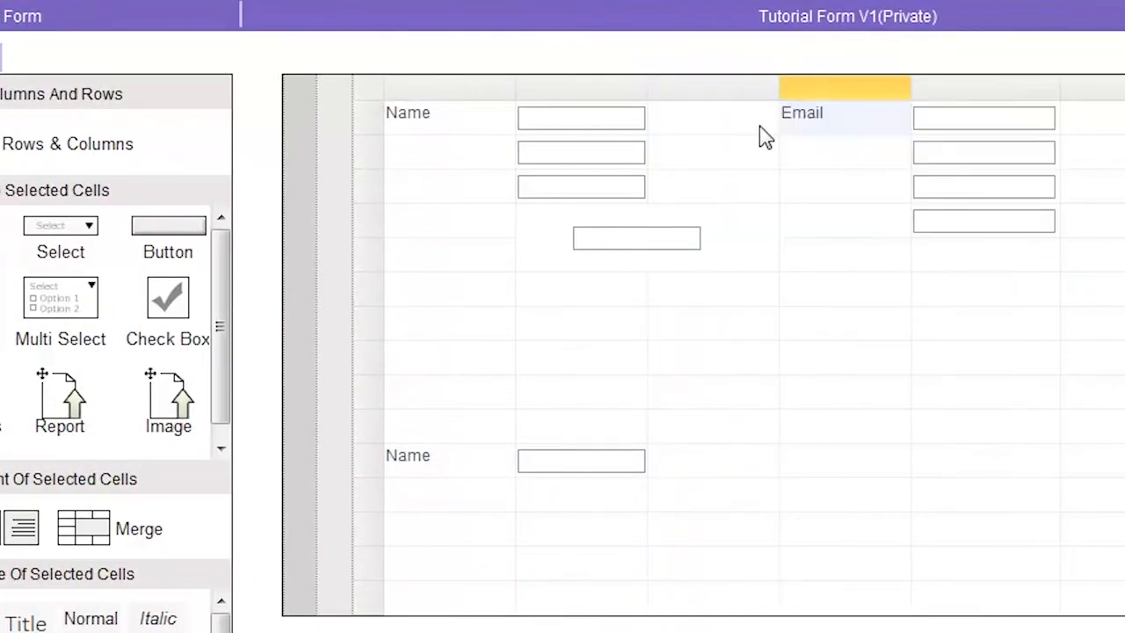
pyautogui.rightClick(829, 99)
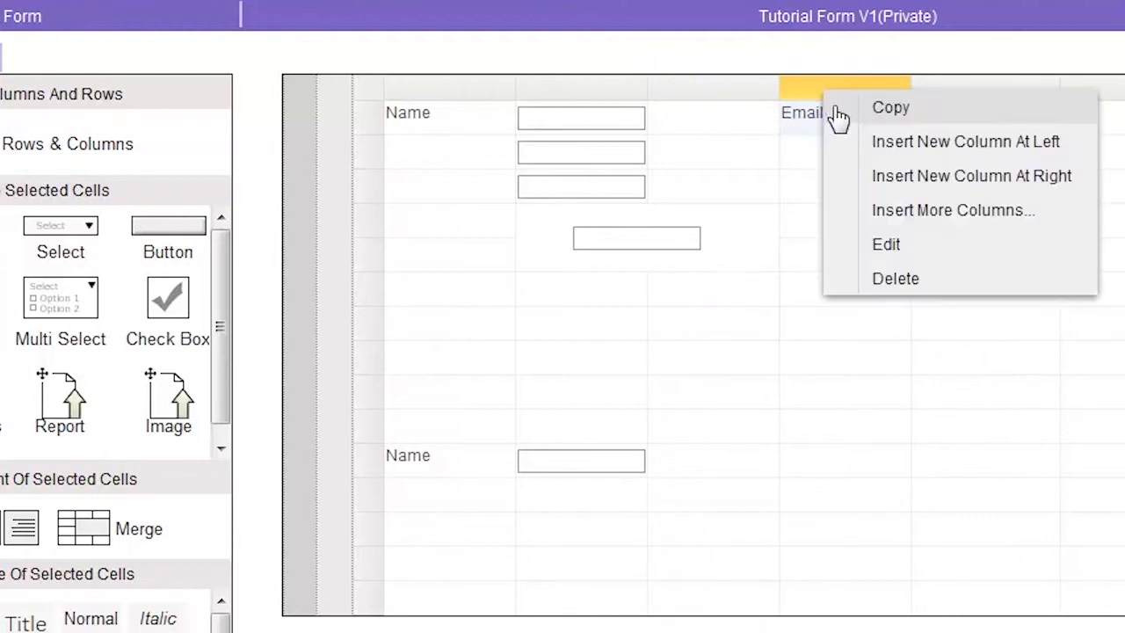
pyautogui.click(872, 178)
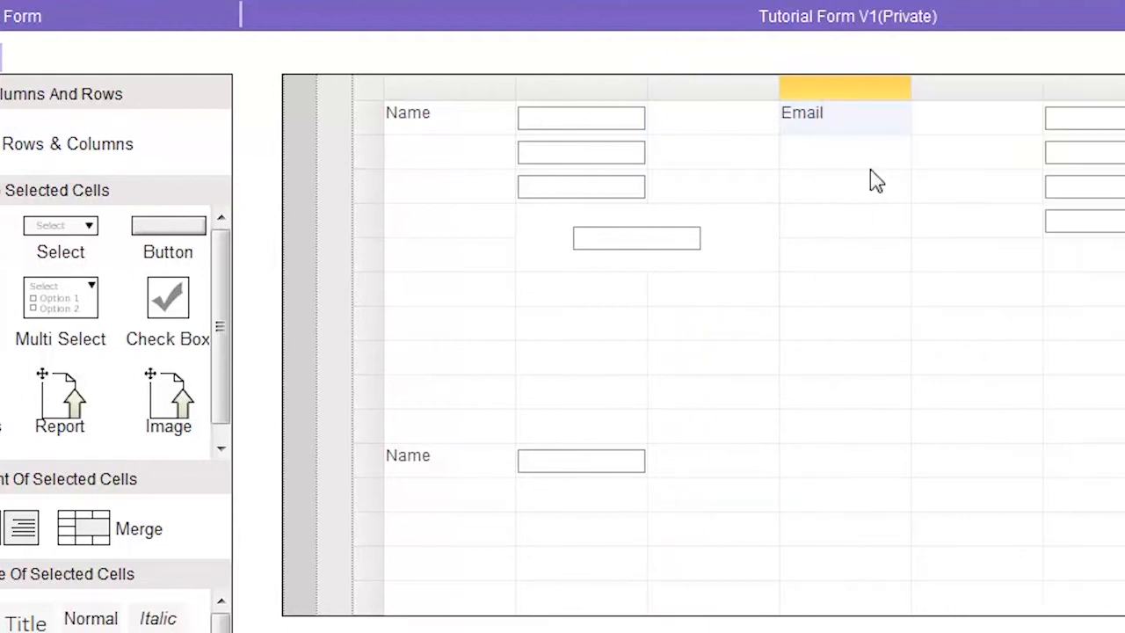
# Insert 2 more columns at once to the left of the Email label's column.
pyautogui.rightClick(861, 96)
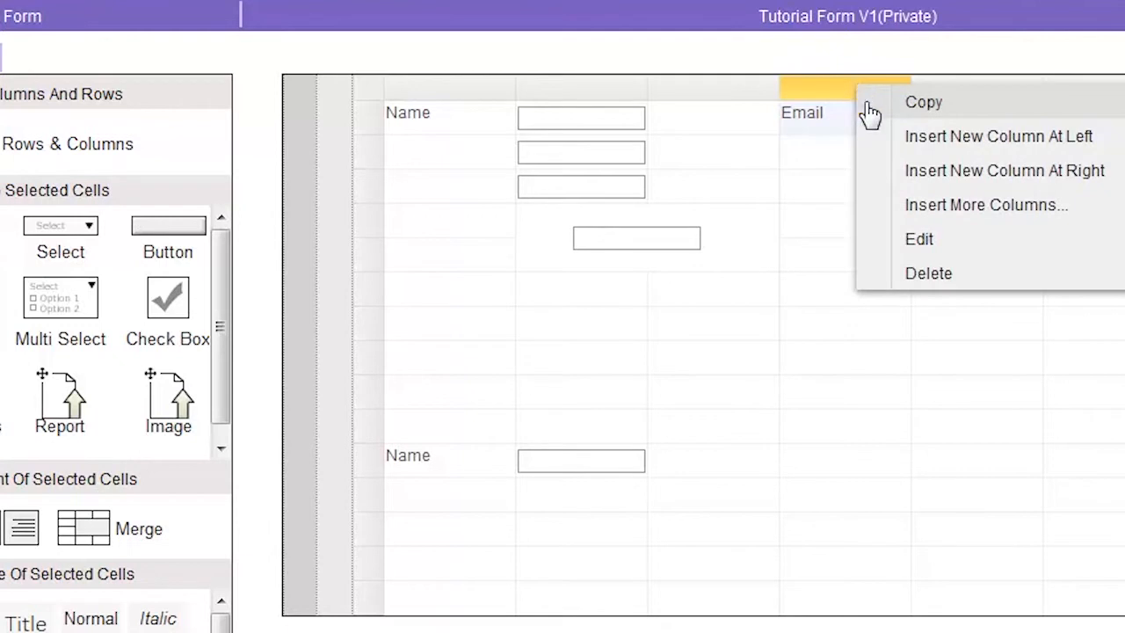
pyautogui.click(923, 215)
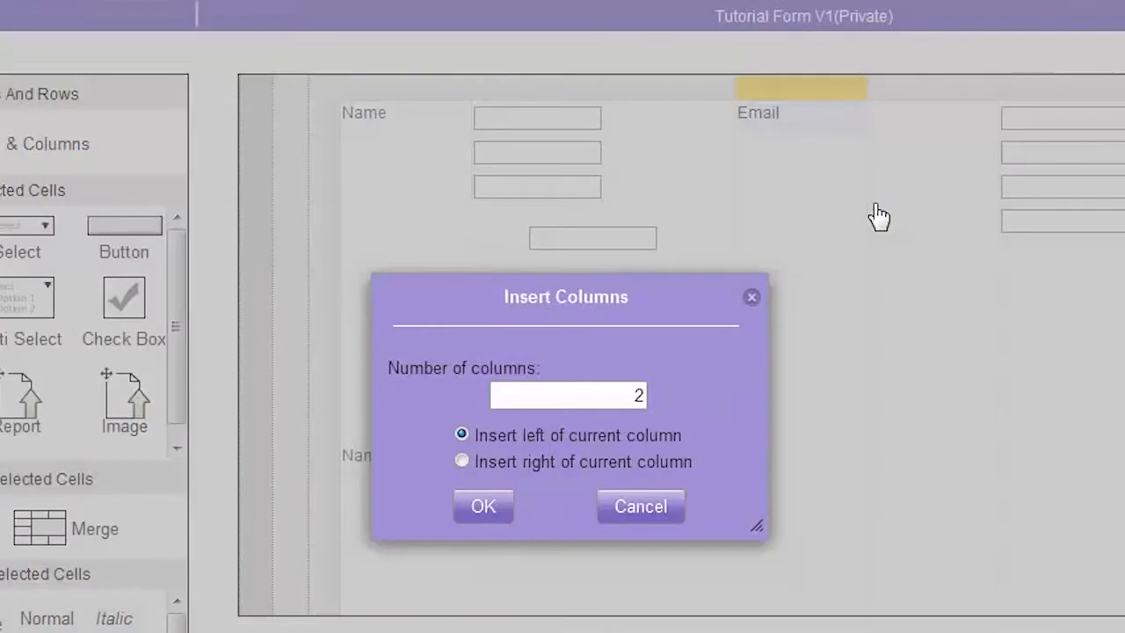
pyautogui.click(483, 510)
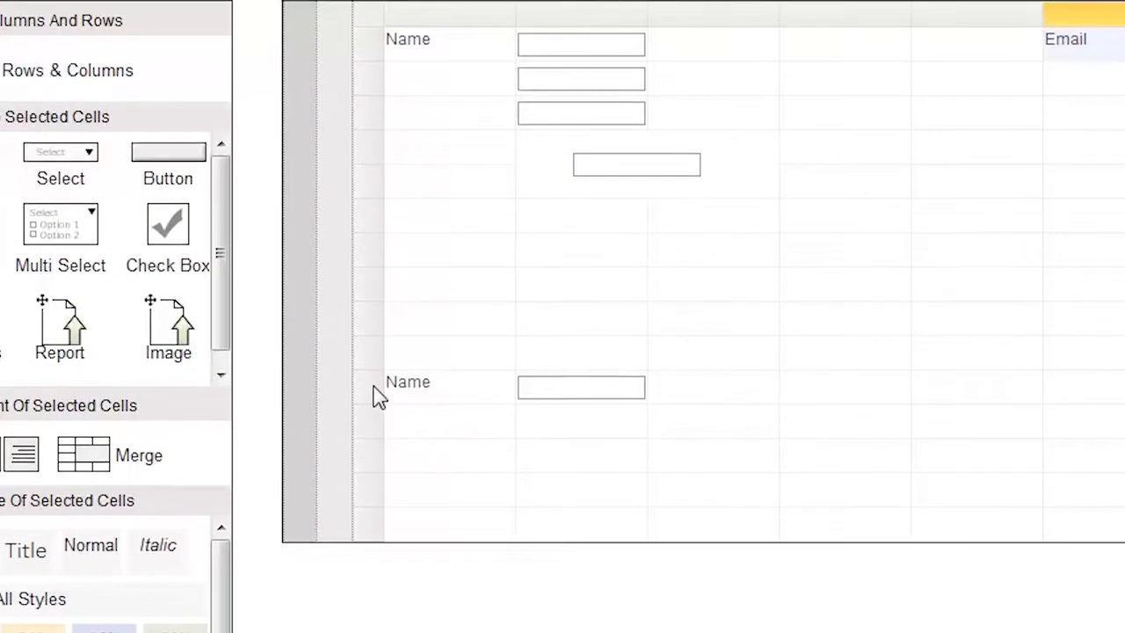
# Copy the lower Name row, insert the copied cells below the second row beneath it, and paste them into that second row's fourth column.
pyautogui.rightClick(378, 397)
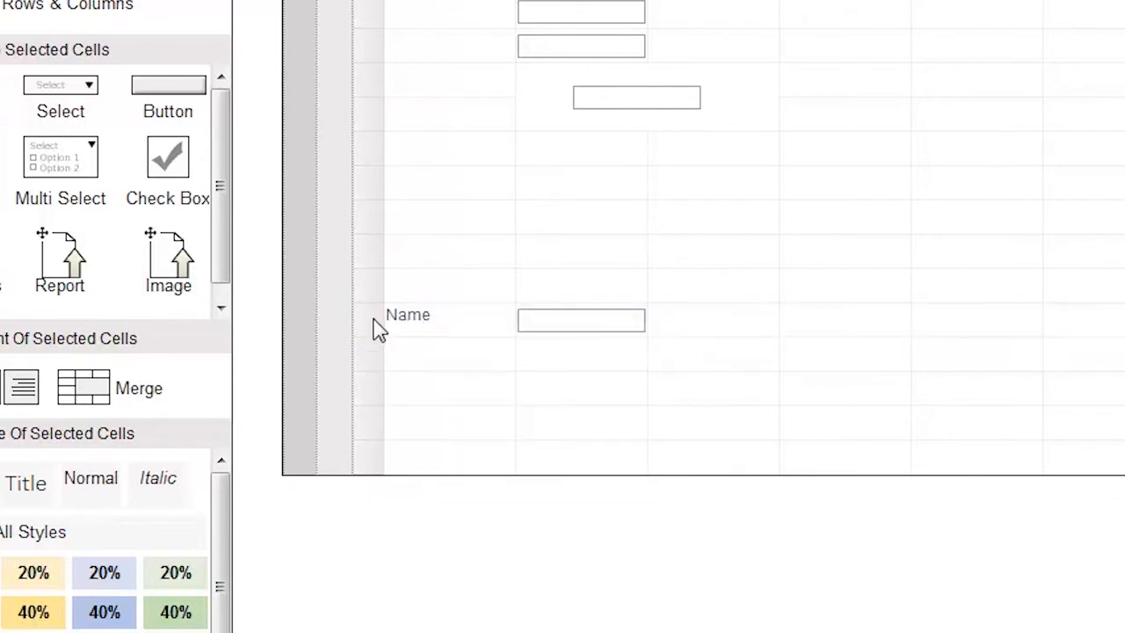
pyautogui.click(373, 319)
pyautogui.rightClick(378, 328)
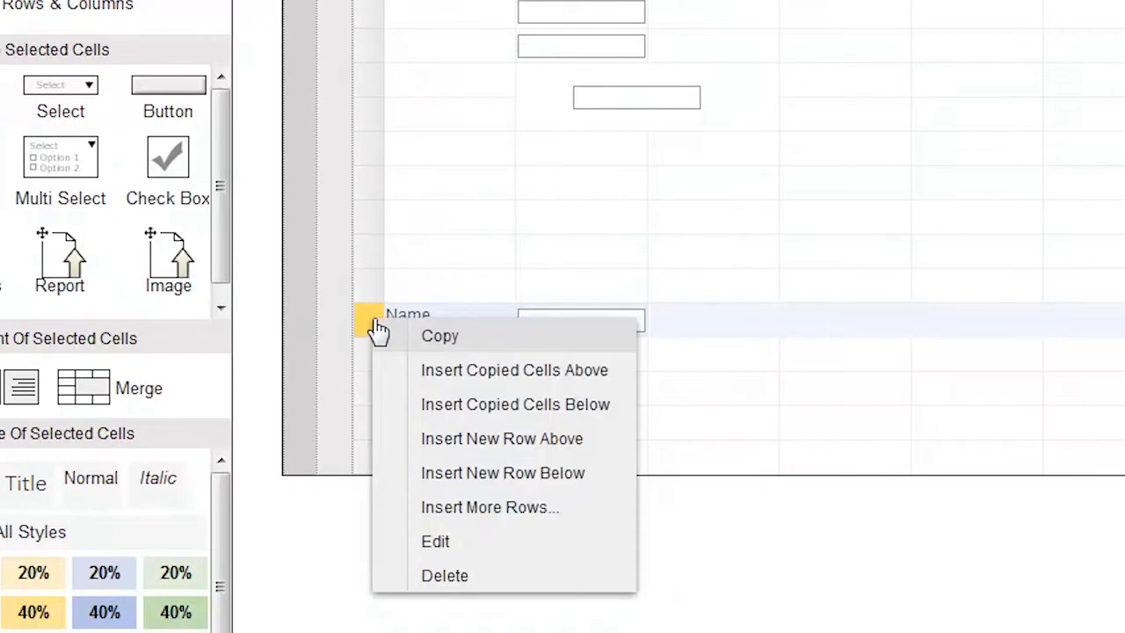
pyautogui.click(442, 337)
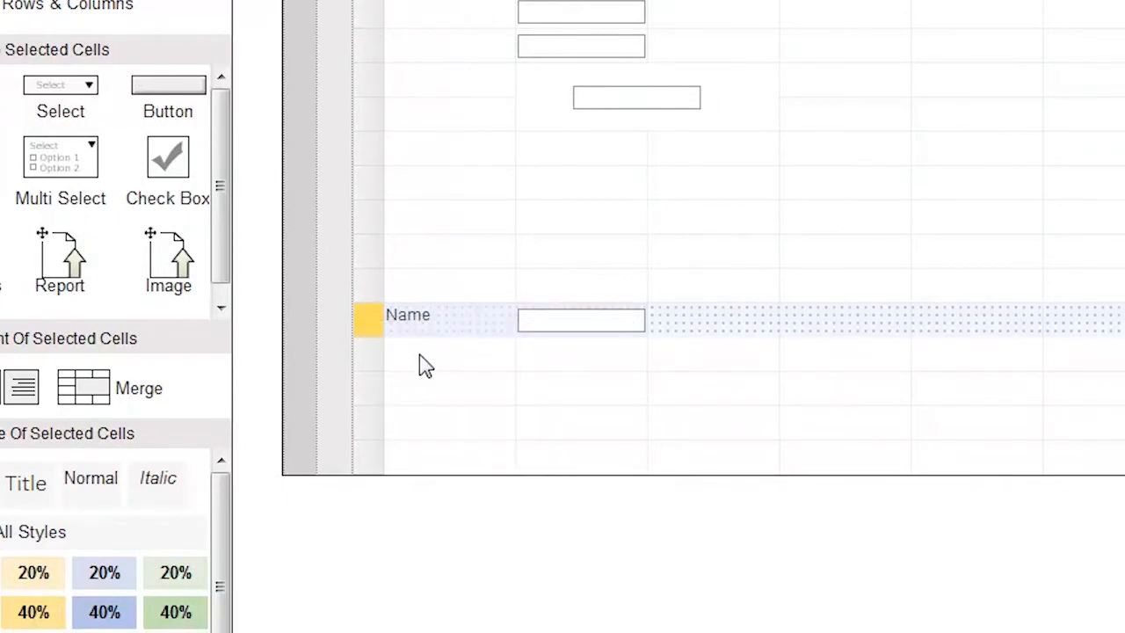
pyautogui.rightClick(369, 395)
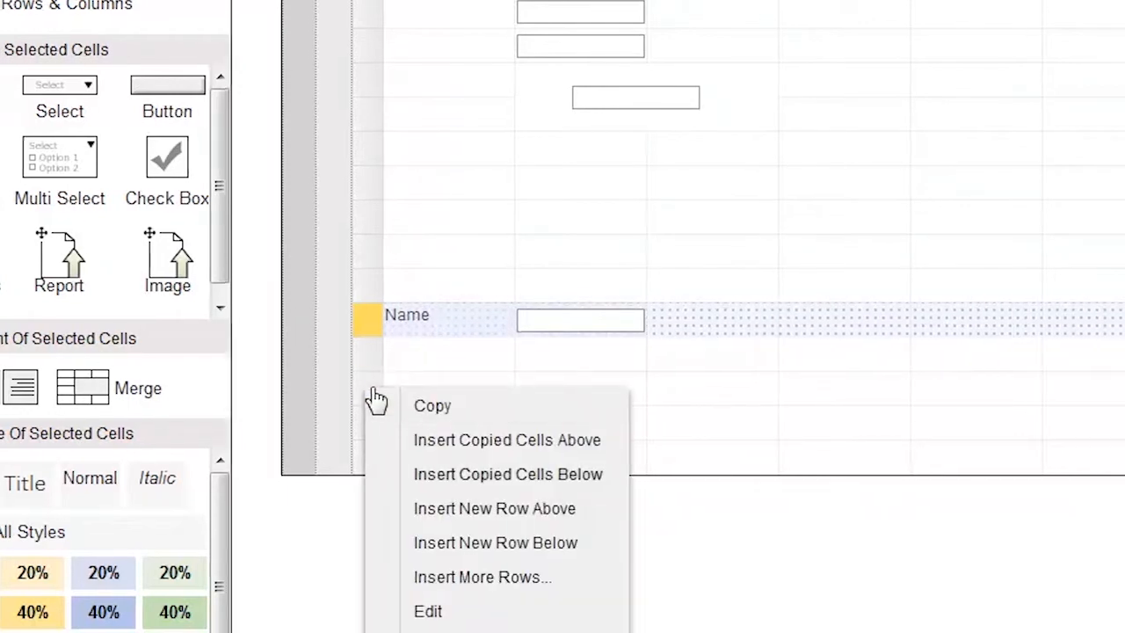
pyautogui.click(419, 479)
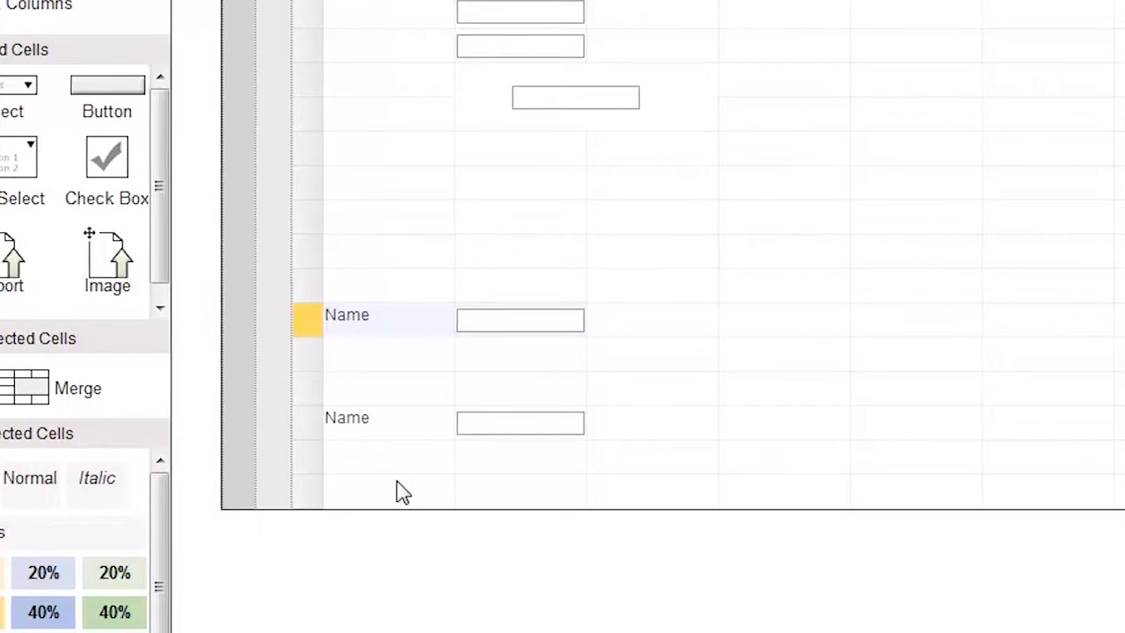
pyautogui.rightClick(741, 394)
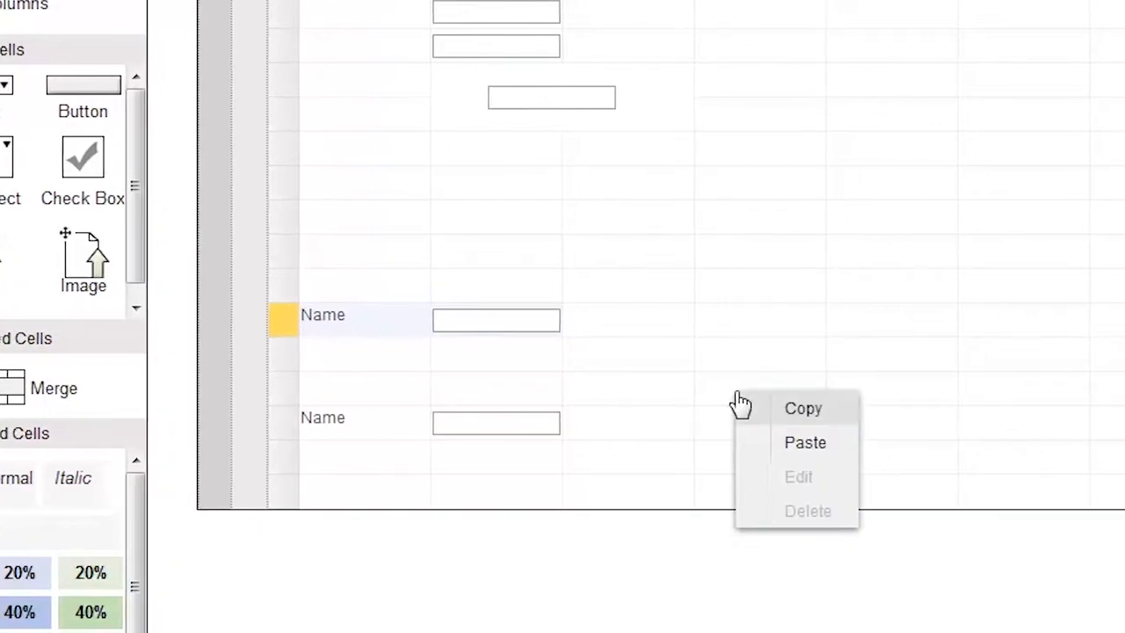
pyautogui.click(776, 445)
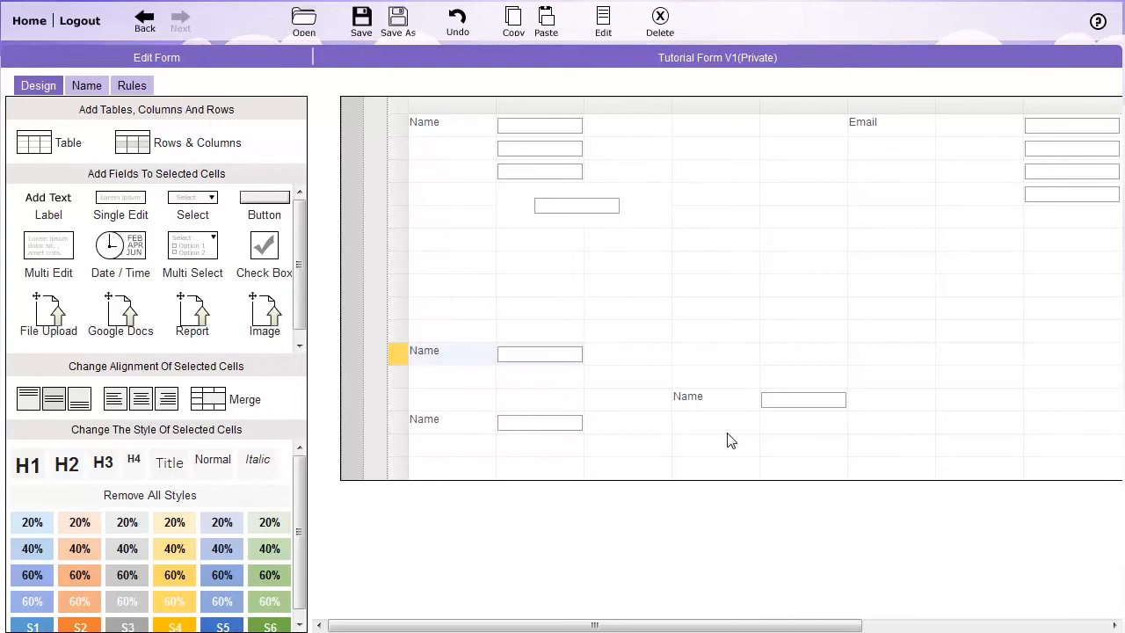
# Select the whole table and add a standard table after it with 3 columns and 3 rows.
pyautogui.click(384, 304)
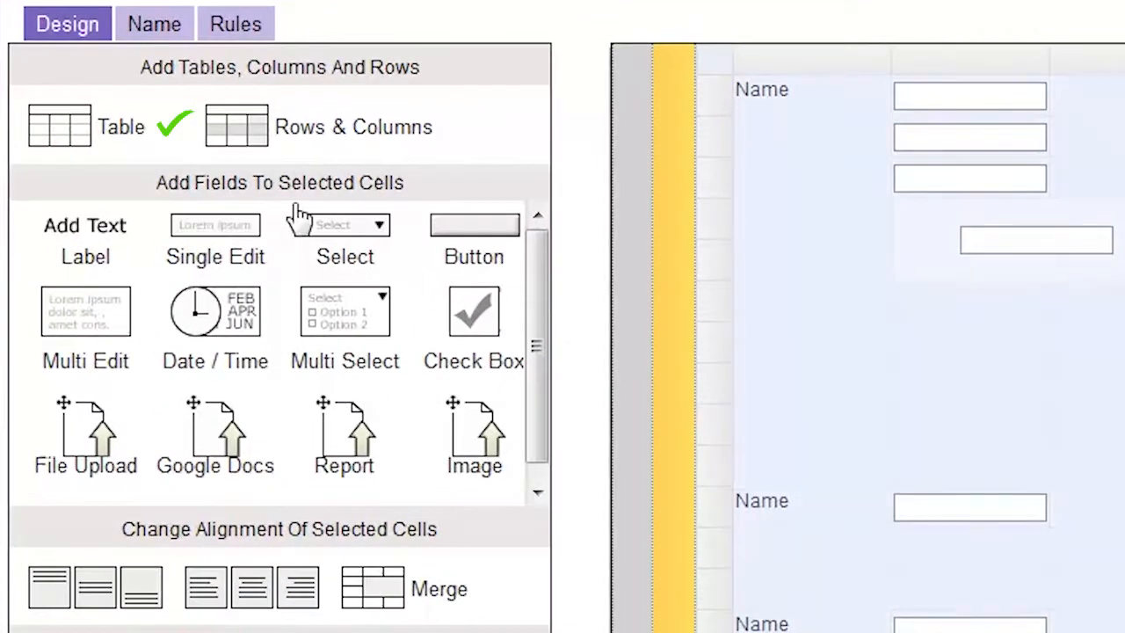
pyautogui.click(145, 138)
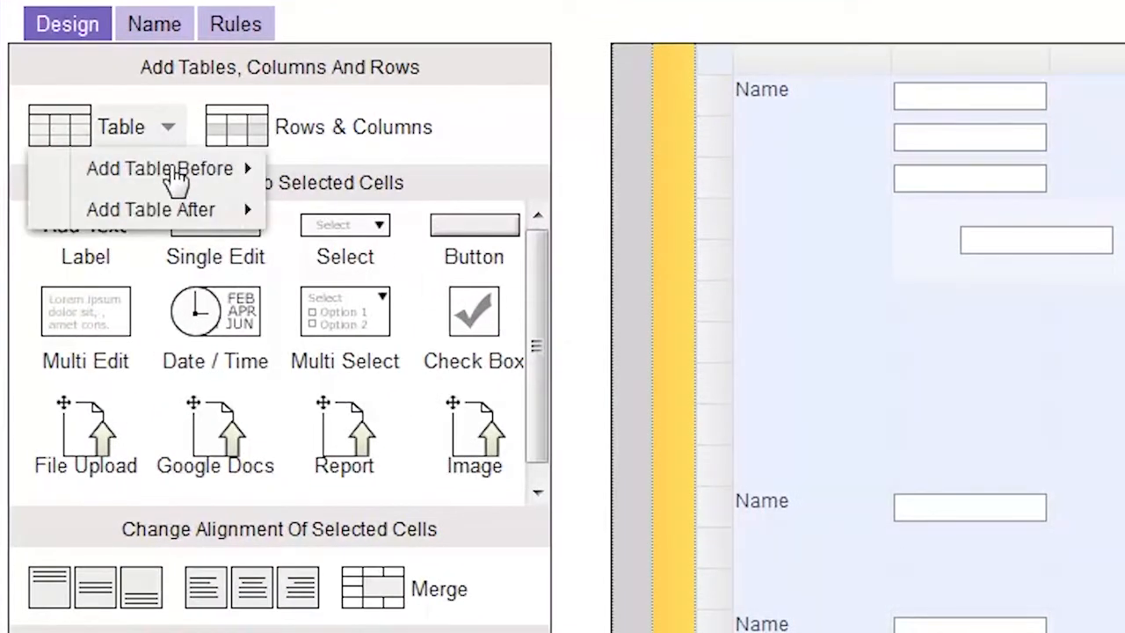
pyautogui.moveTo(236, 224)
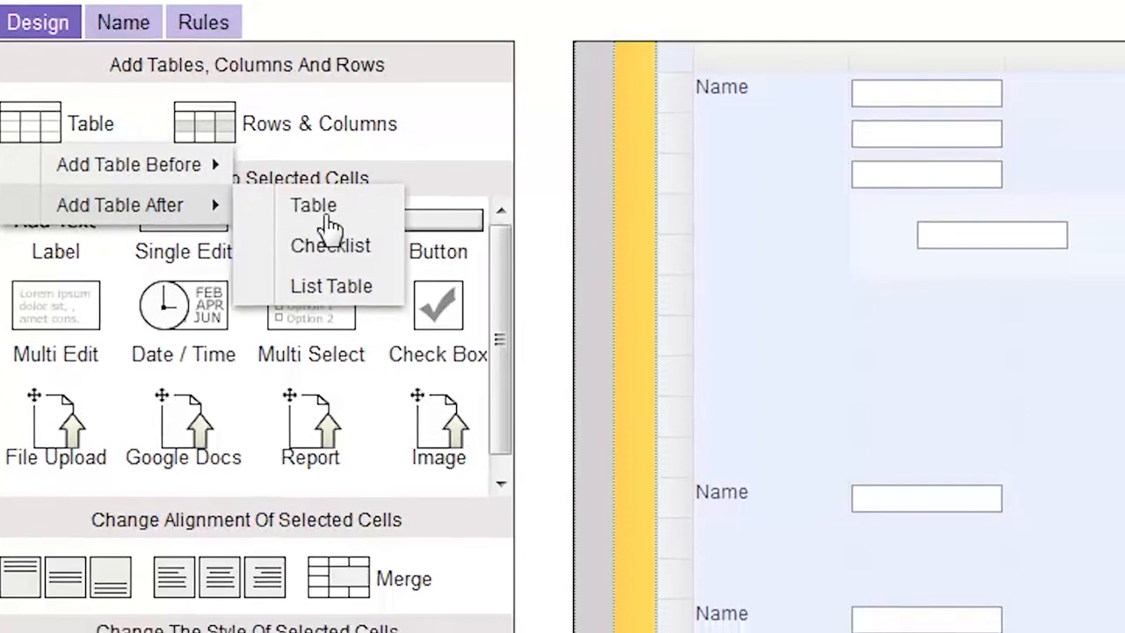
pyautogui.click(363, 224)
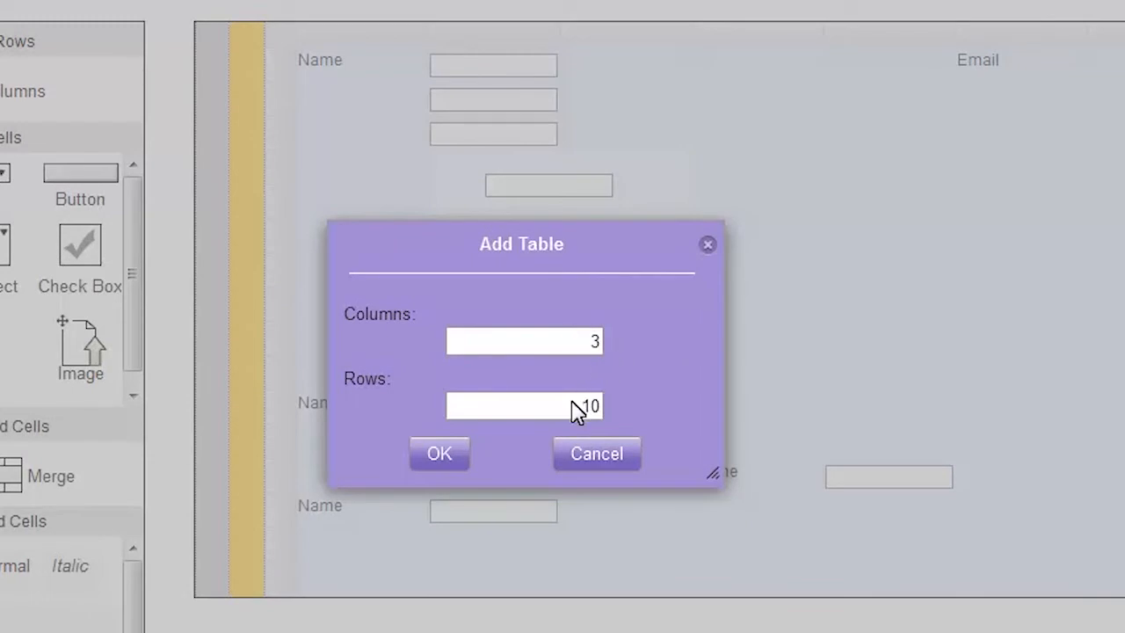
pyautogui.write('3')
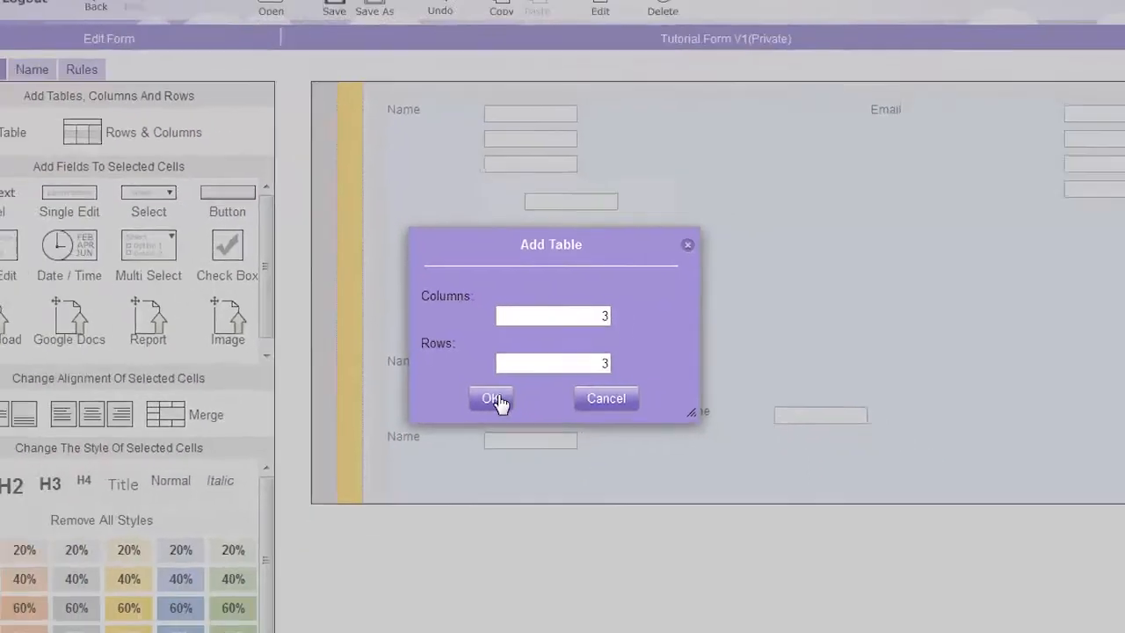
pyautogui.click(443, 453)
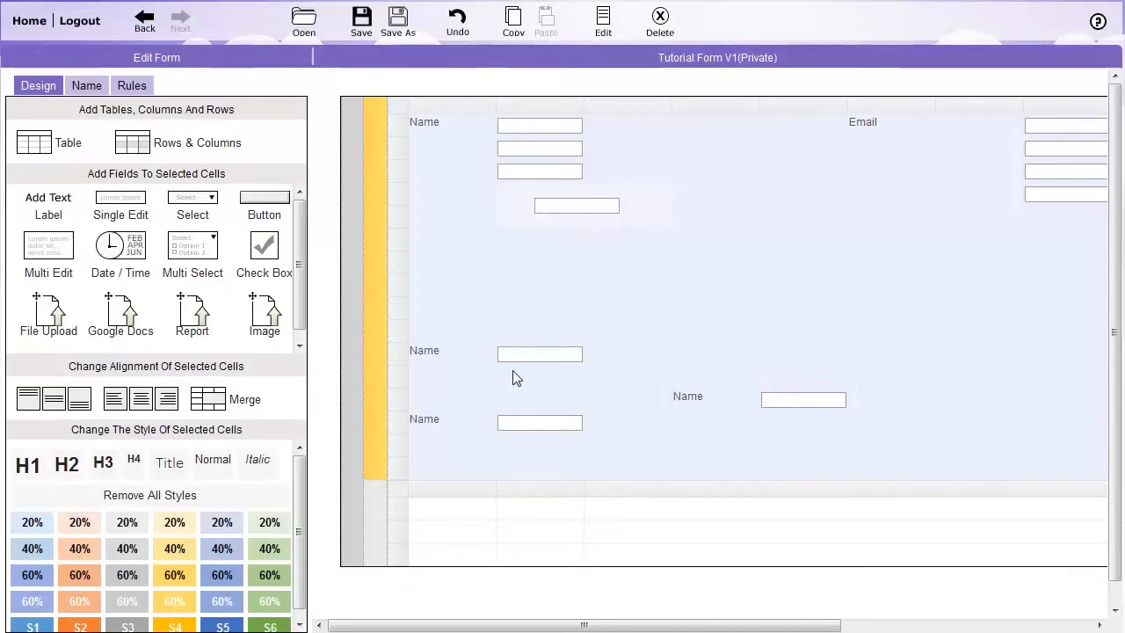
# Try the white-text orange 60% style and the H2, H3, Normal and Italic text styles on the eleventh-row Name label.
pyautogui.click(525, 334)
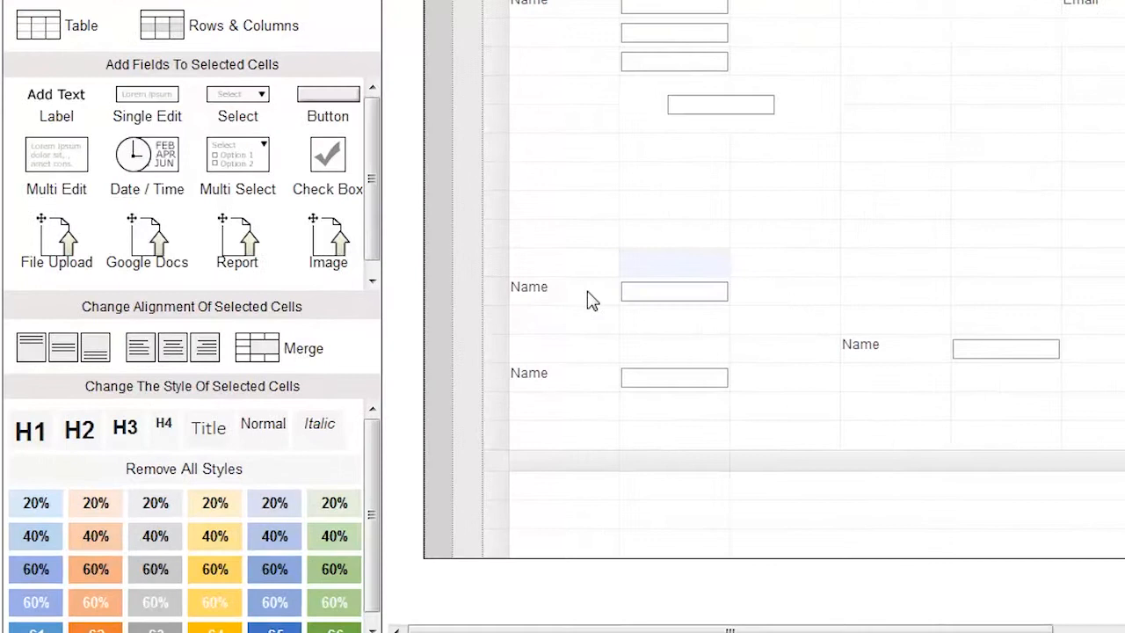
pyautogui.click(475, 359)
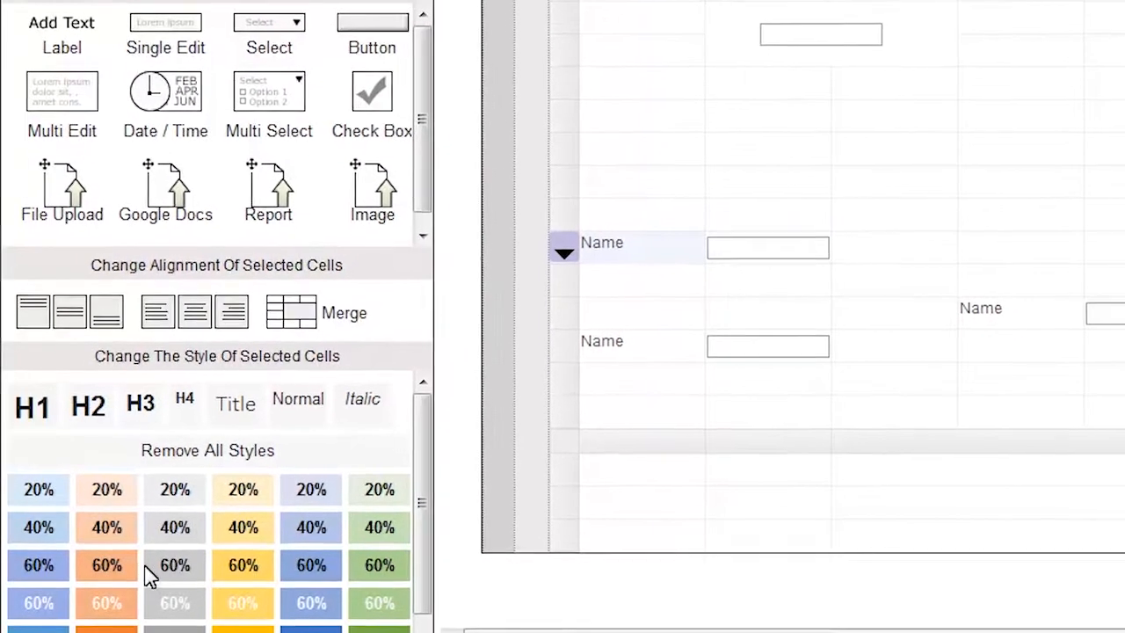
pyautogui.click(97, 605)
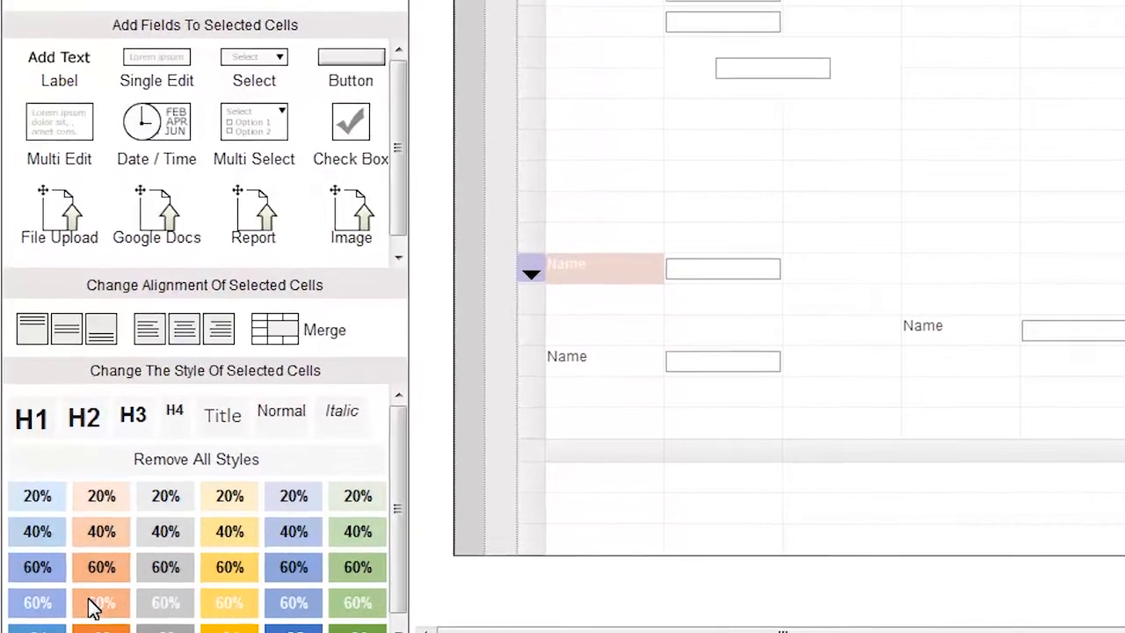
pyautogui.click(88, 424)
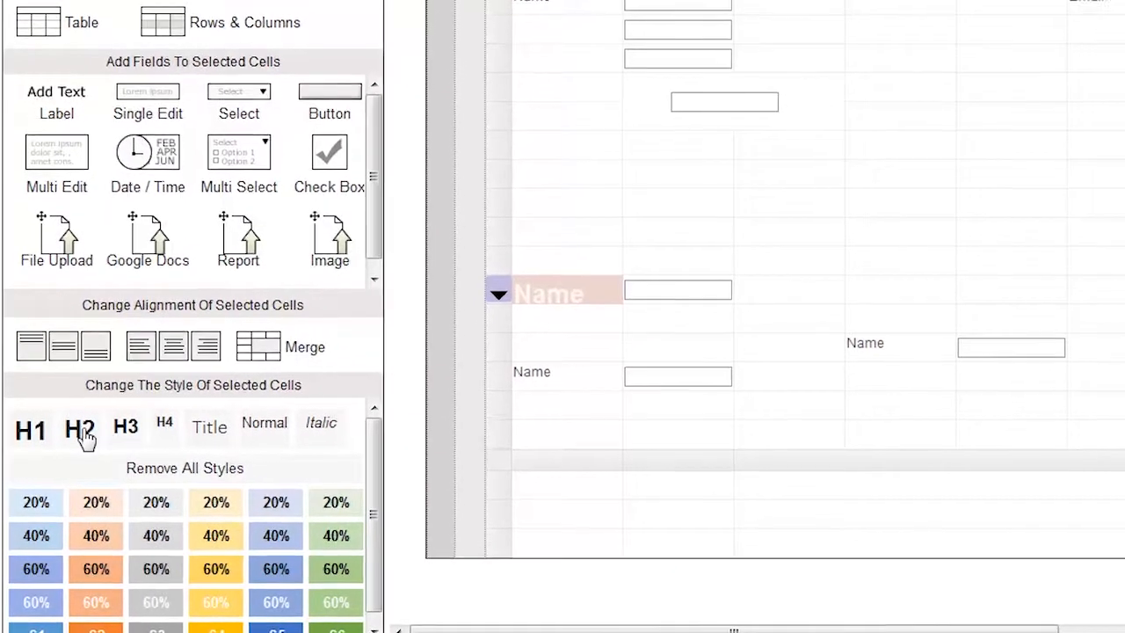
pyautogui.click(85, 429)
pyautogui.click(126, 428)
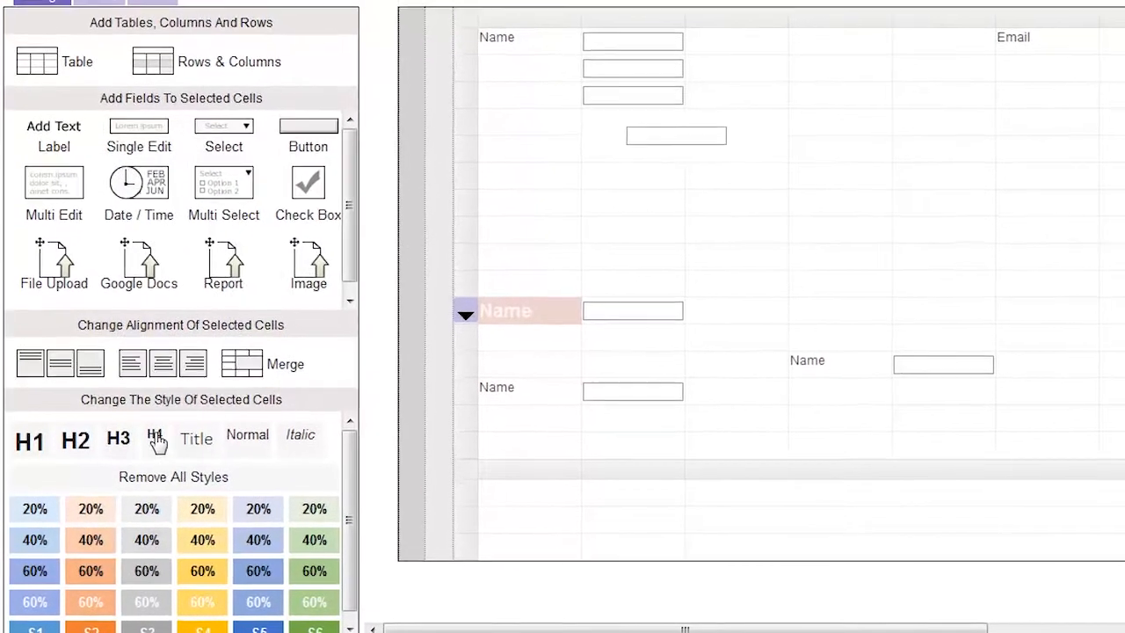
pyautogui.click(231, 450)
pyautogui.click(286, 450)
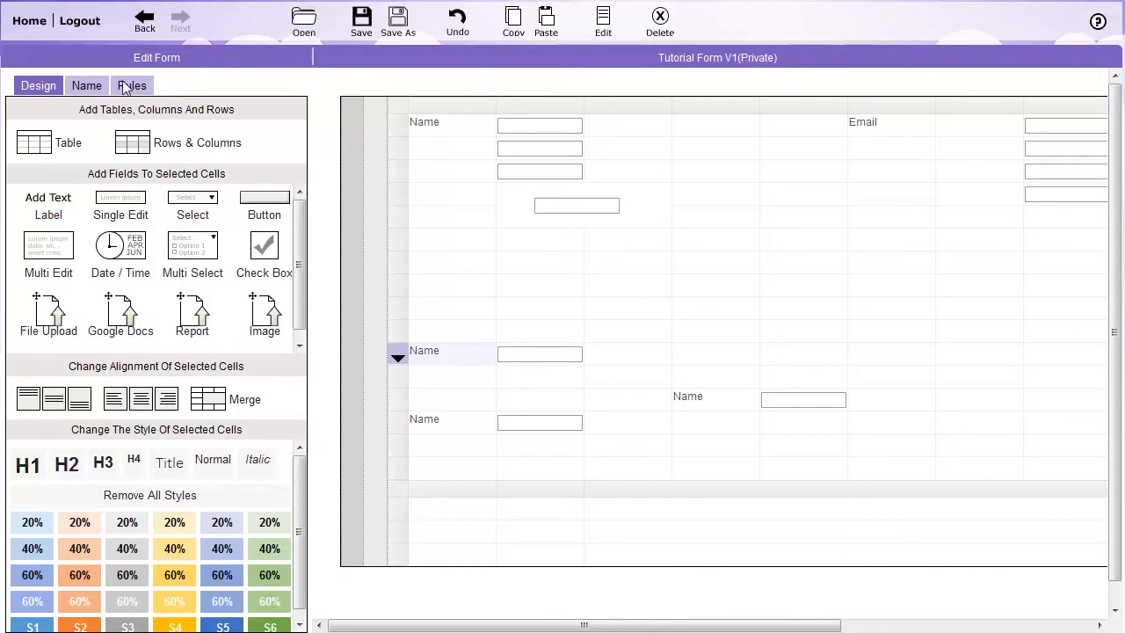
# Switch the form editor to the view for naming tables and fields.
pyautogui.click(93, 89)
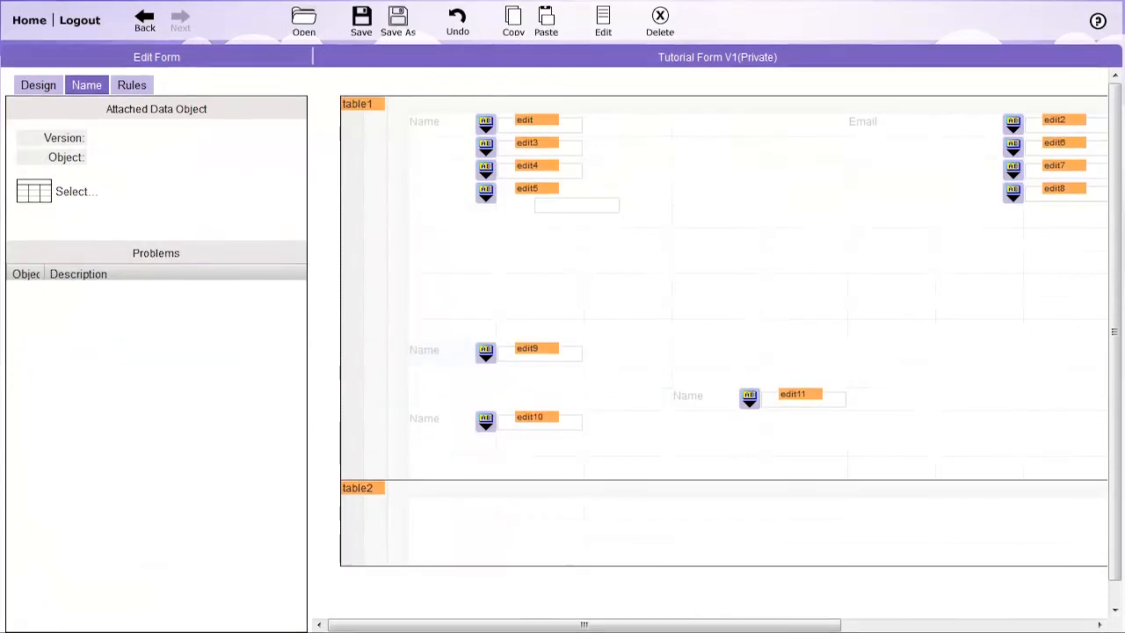